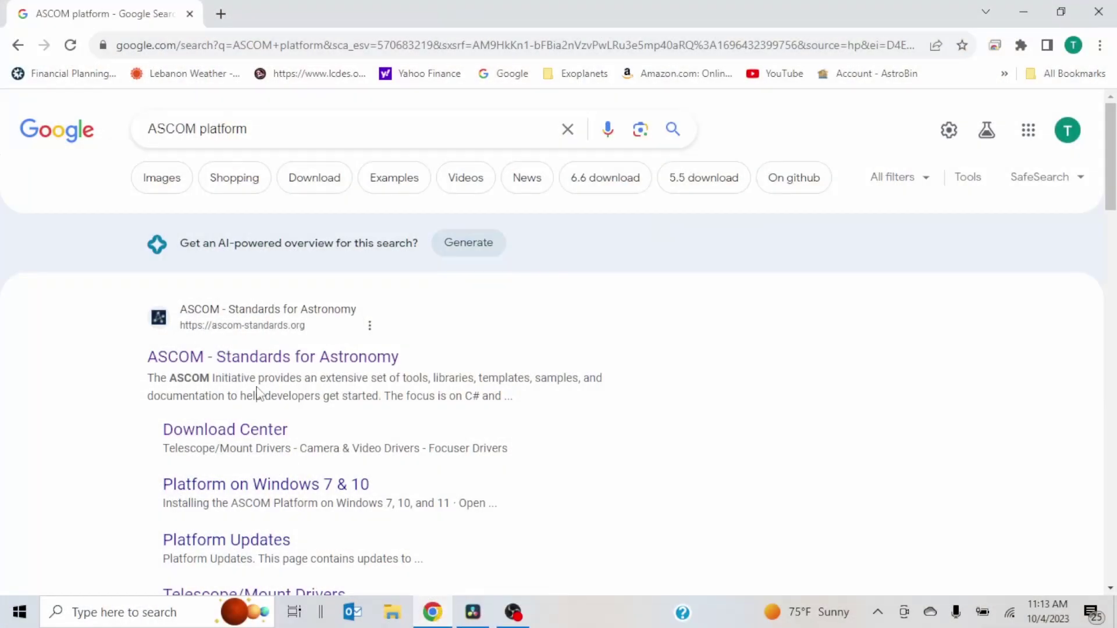
- Download the Platform 6.6SP2 installer and set POTH under 'Out of date hubs' to install locally
{"action": "left_click", "coordinate": [259, 361]}
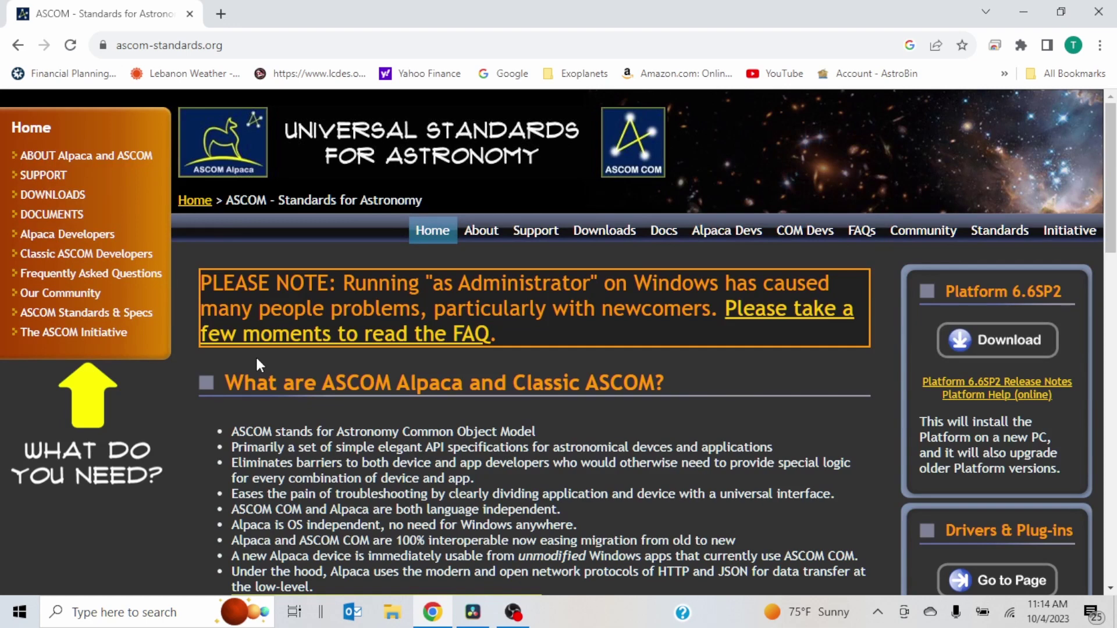
{"action": "left_click", "coordinate": [1019, 348]}
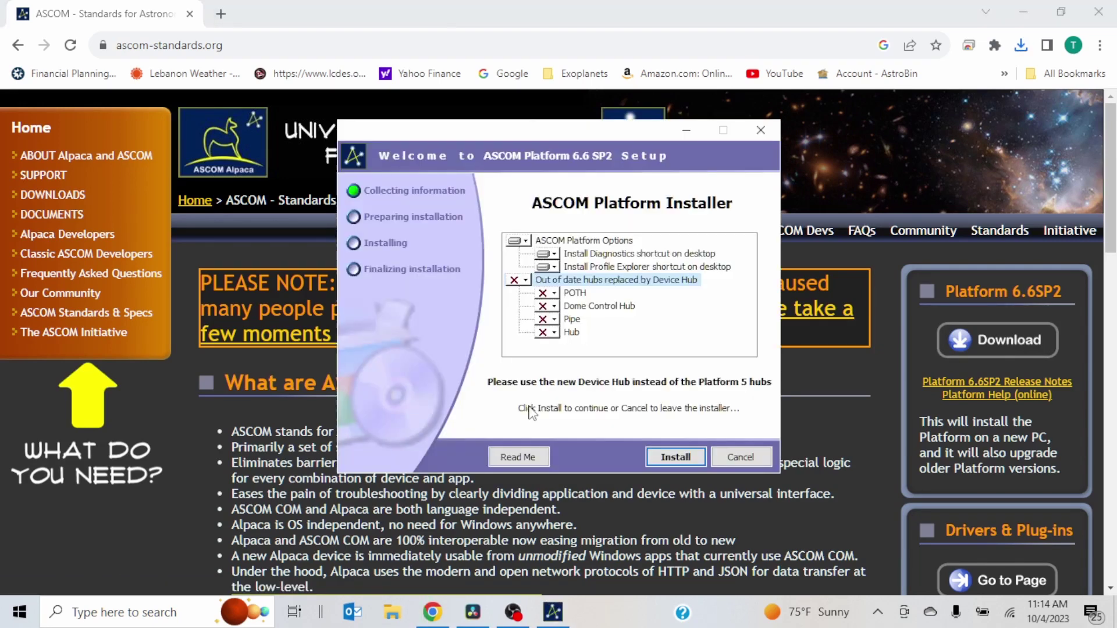
{"action": "left_click", "coordinate": [524, 281]}
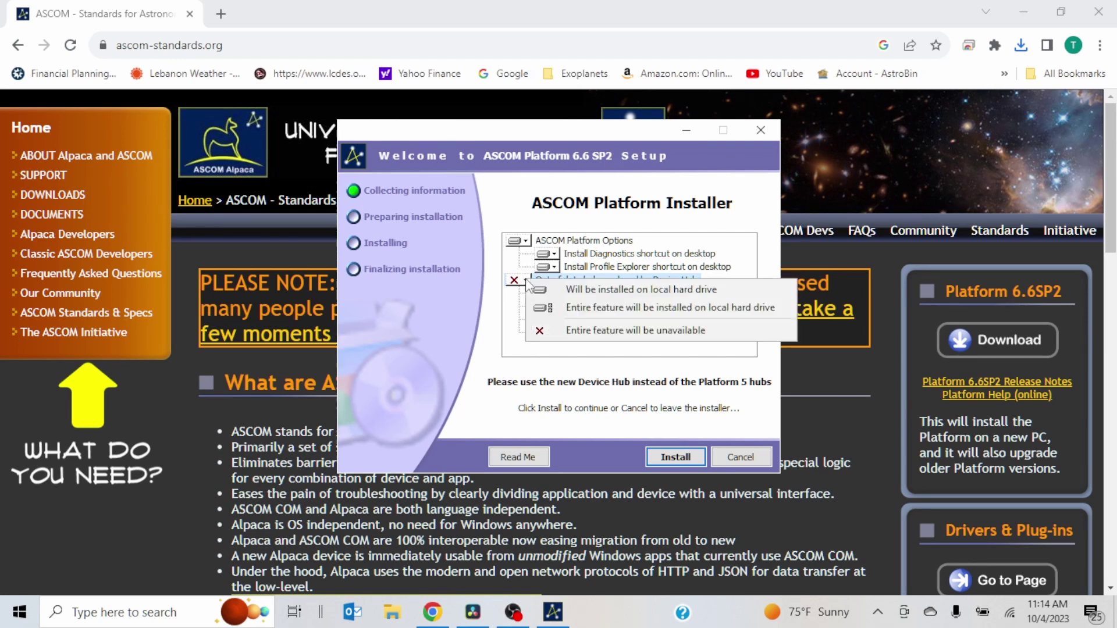
{"action": "left_click", "coordinate": [538, 290]}
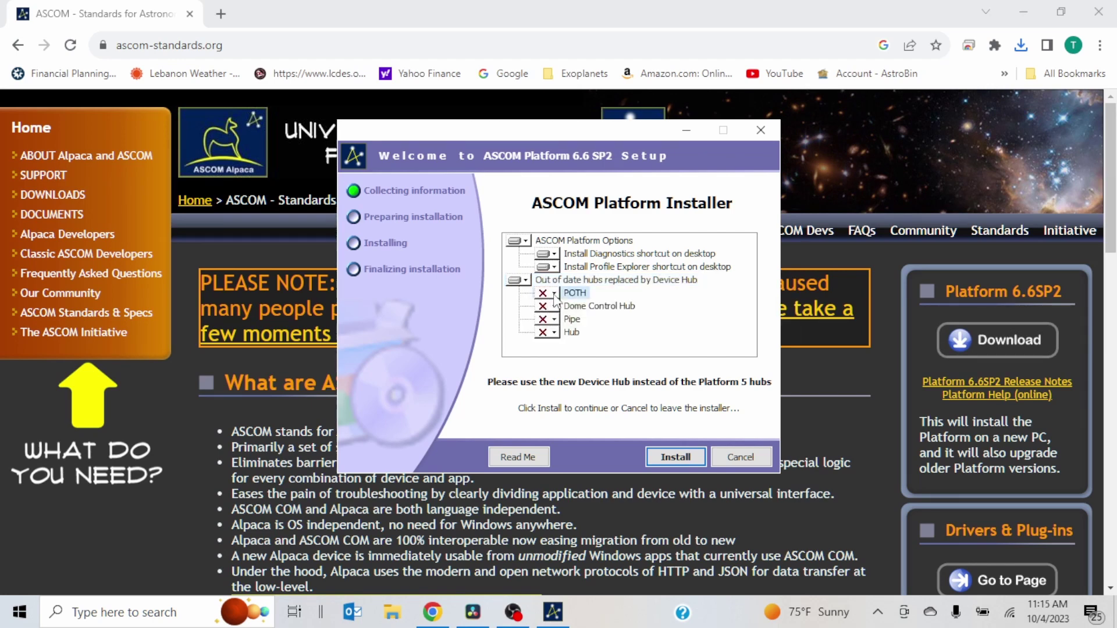
{"action": "left_click", "coordinate": [552, 294]}
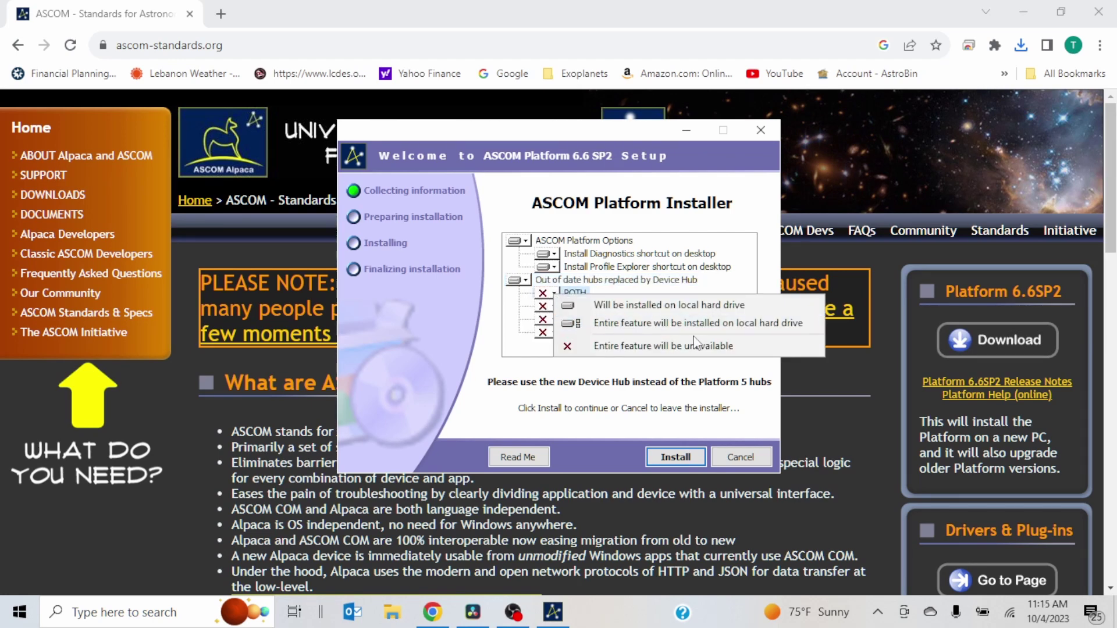
{"action": "left_click", "coordinate": [619, 306]}
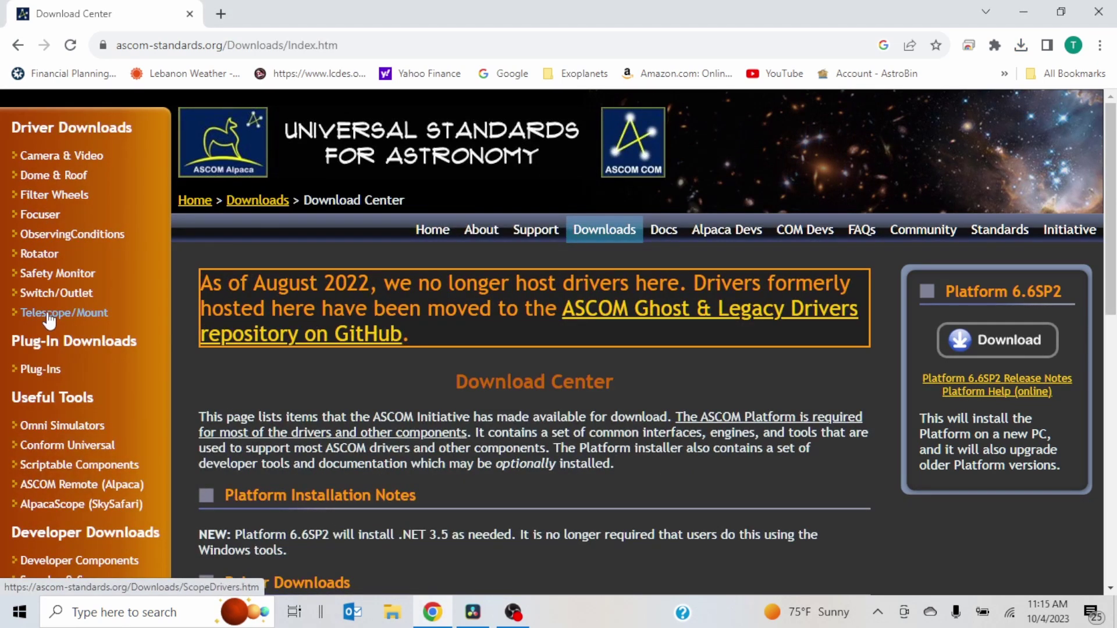
- Go from Telescope/Mount drivers to the ExploreStars downloads page and download the Universal Firmware 20A01.2 kit
{"action": "left_click", "coordinate": [50, 310]}
{"action": "scroll", "coordinate": [403, 386], "scroll_direction": "down", "scroll_amount": 10}
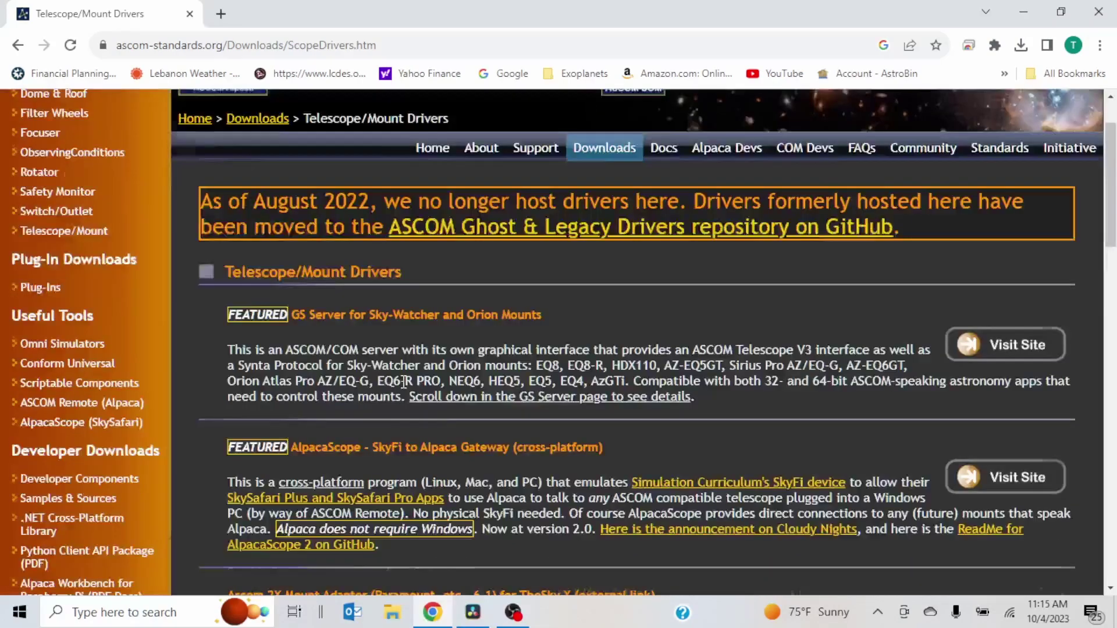
{"action": "scroll", "coordinate": [400, 379], "scroll_direction": "down", "scroll_amount": 3}
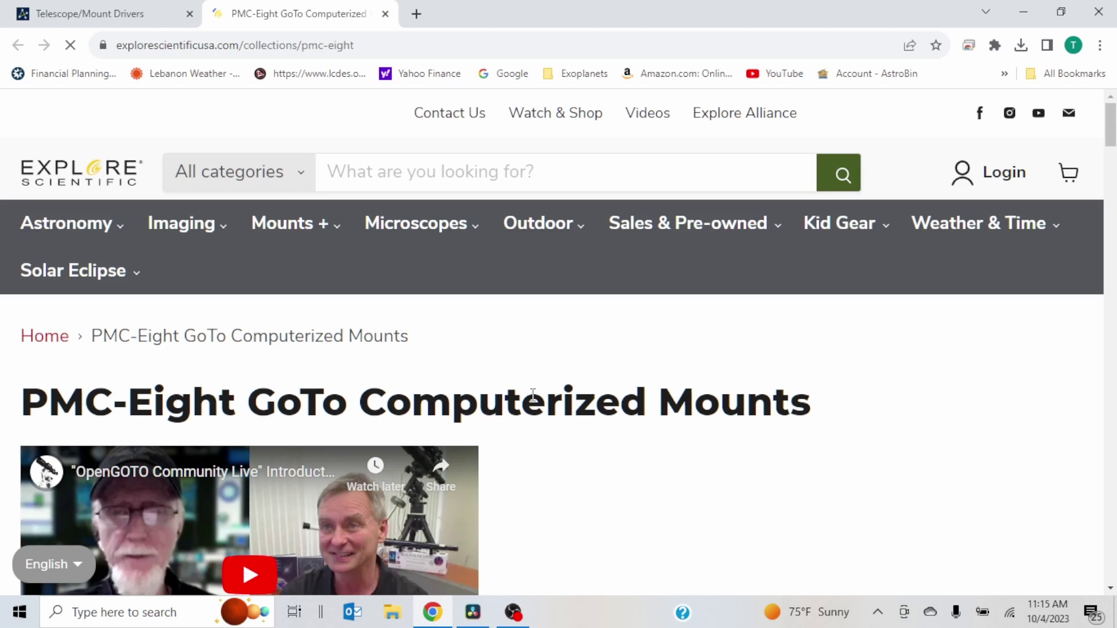
{"action": "scroll", "coordinate": [824, 316], "scroll_direction": "down", "scroll_amount": 10}
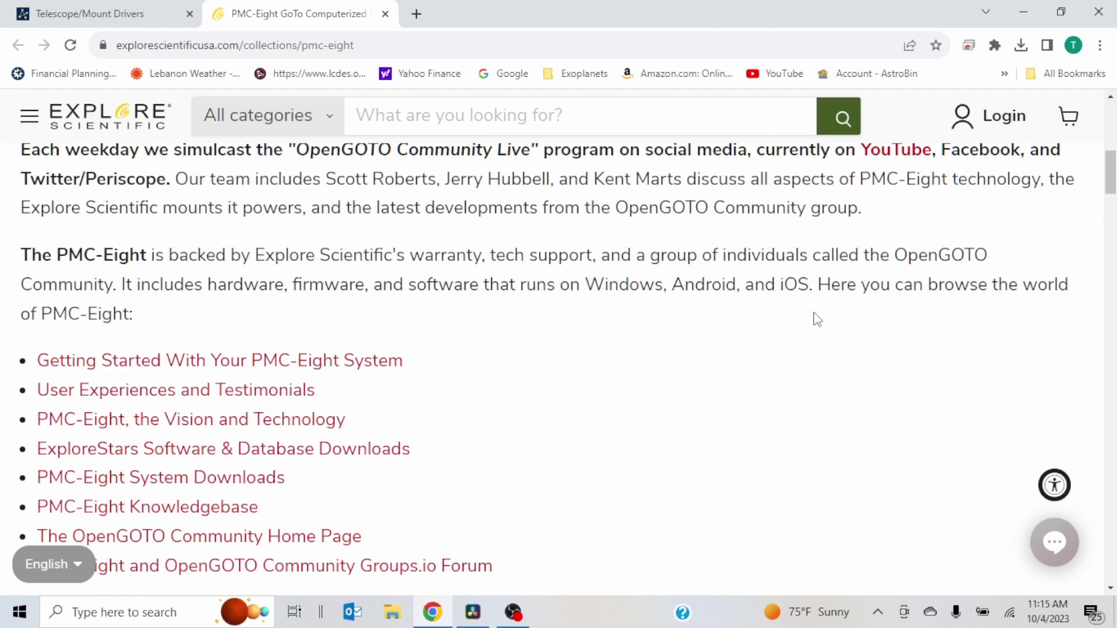
{"action": "left_click", "coordinate": [375, 450]}
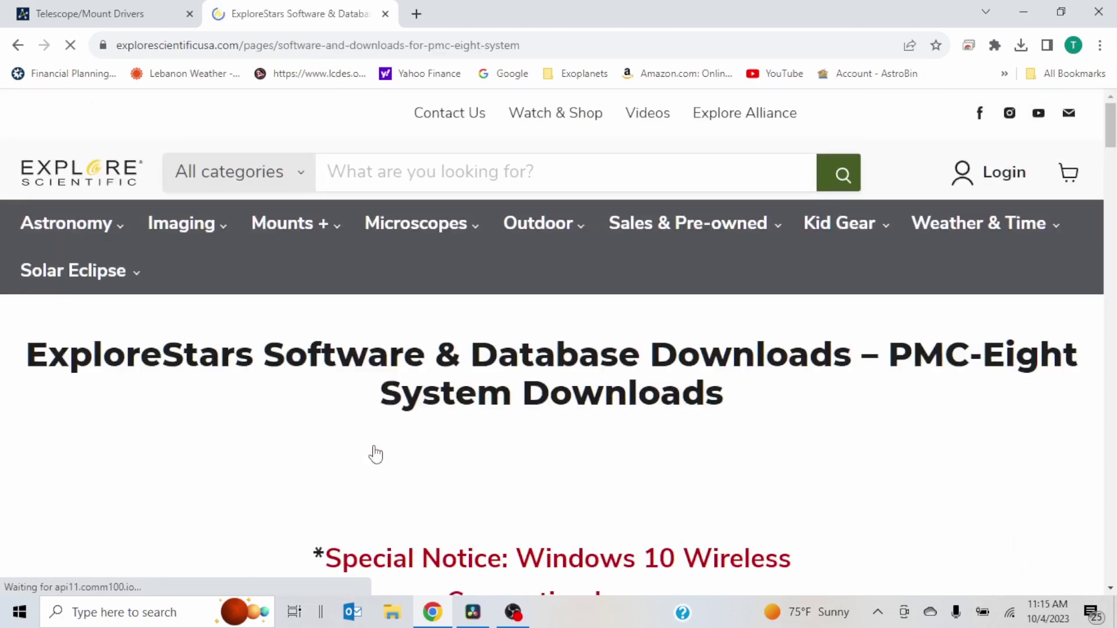
{"action": "scroll", "coordinate": [860, 416], "scroll_direction": "down", "scroll_amount": 5}
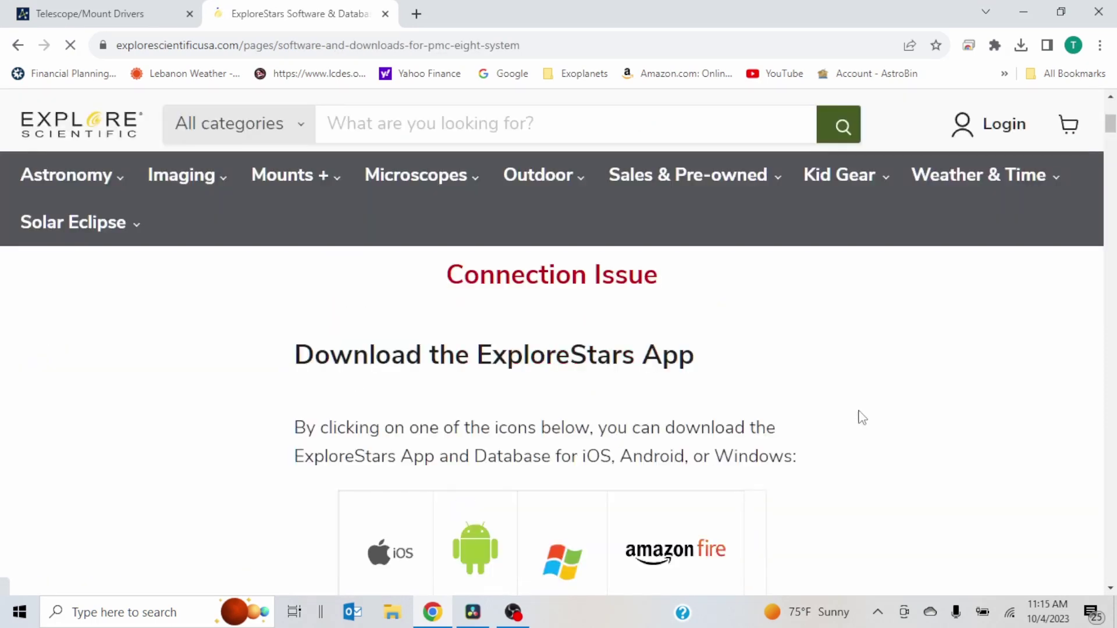
{"action": "scroll", "coordinate": [640, 465], "scroll_direction": "down", "scroll_amount": 5}
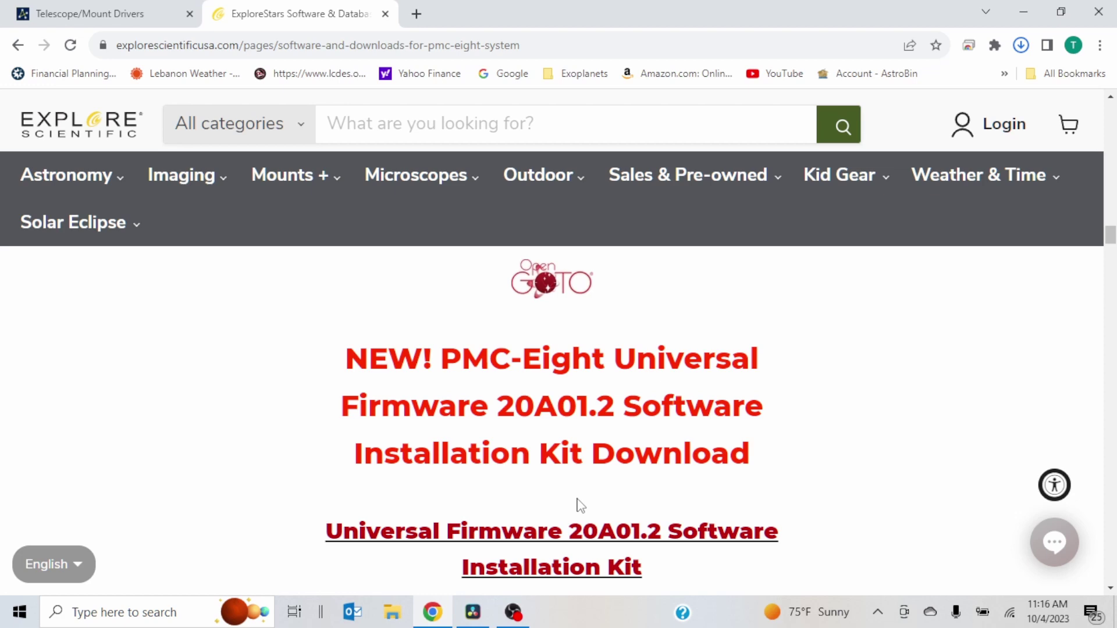
{"action": "left_click", "coordinate": [1021, 45]}
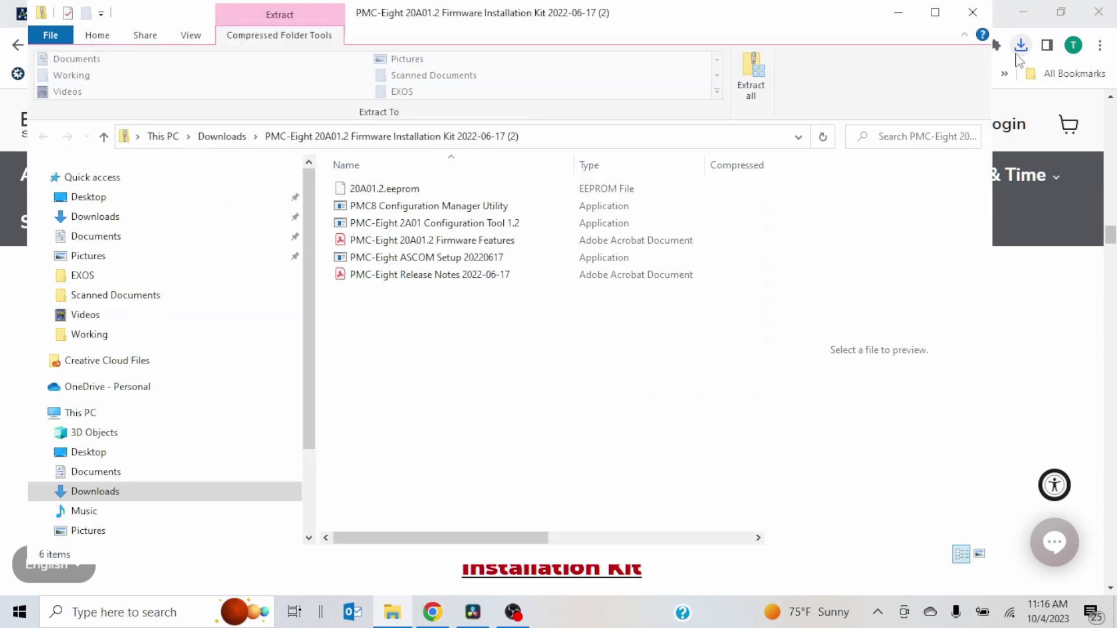
- Return to the Explore Scientific downloads page and open PMC-Eight Configuration Manager 1.0.3
{"action": "left_click", "coordinate": [996, 269]}
{"action": "scroll", "coordinate": [992, 270], "scroll_direction": "down", "scroll_amount": 5}
{"action": "scroll", "coordinate": [586, 413], "scroll_direction": "down", "scroll_amount": 8}
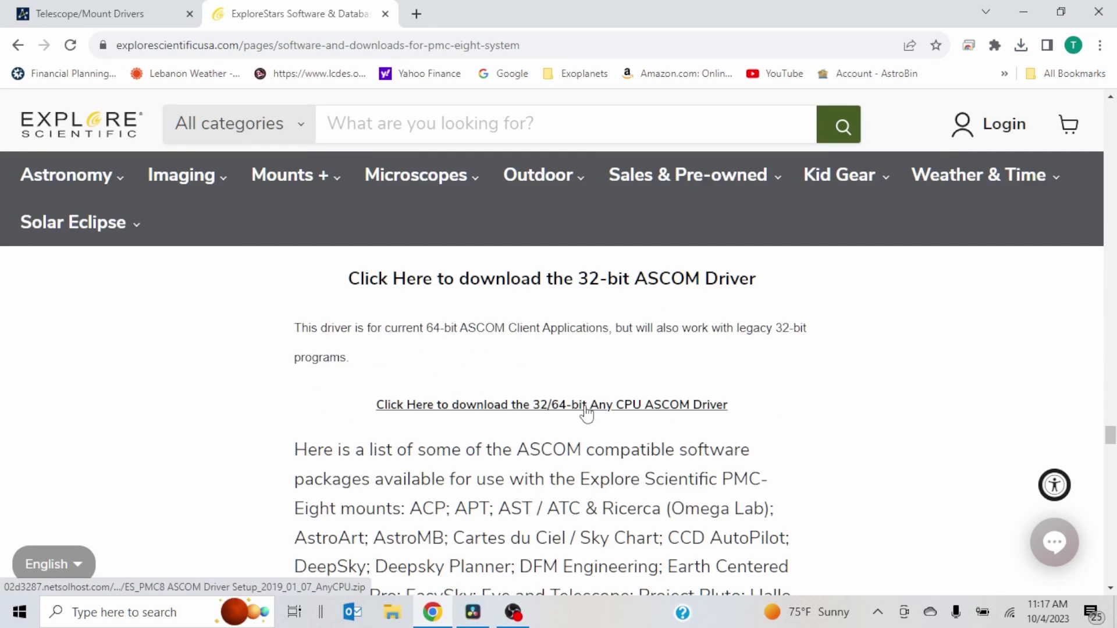
{"action": "left_click", "coordinate": [583, 406]}
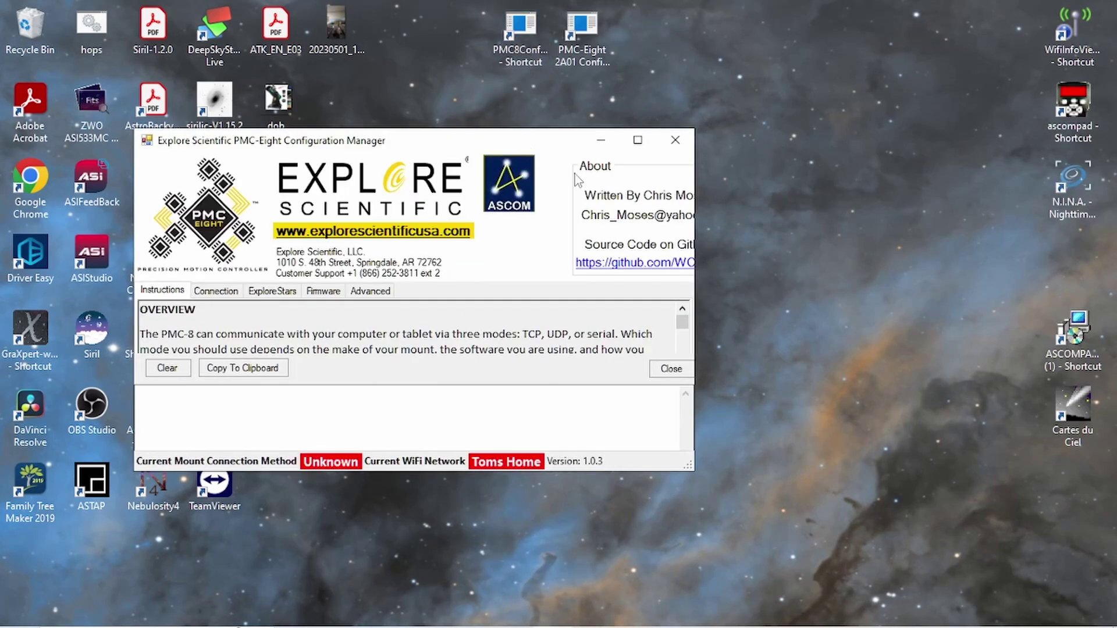
- Maximize Configuration Manager, set mount type iExos100 on COM5, and search for the mount
{"action": "left_click", "coordinate": [638, 139]}
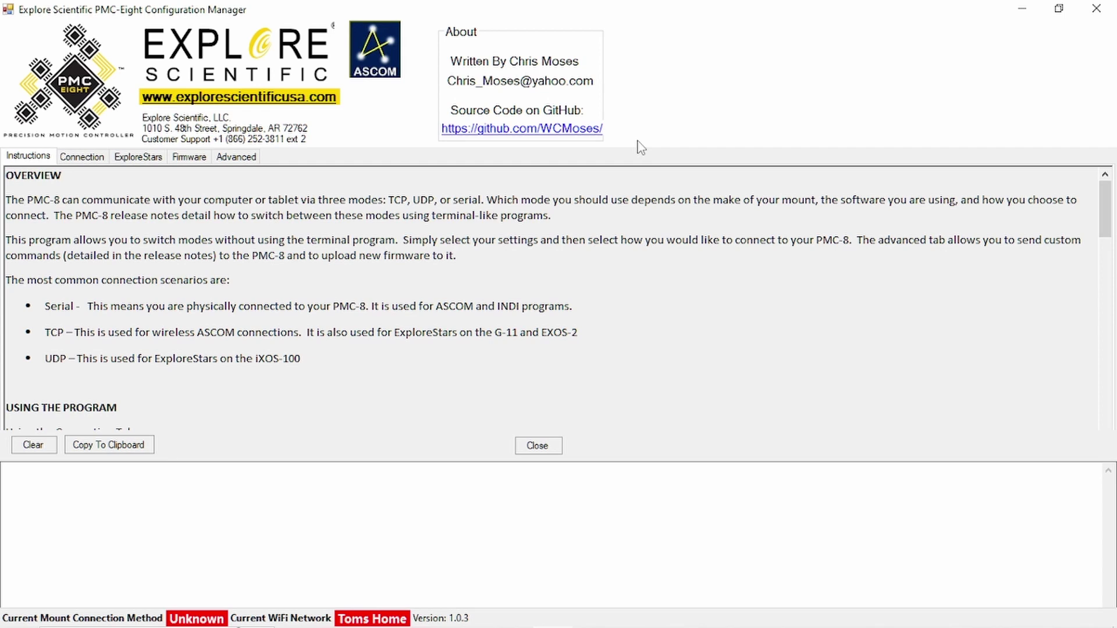
{"action": "left_click", "coordinate": [84, 158]}
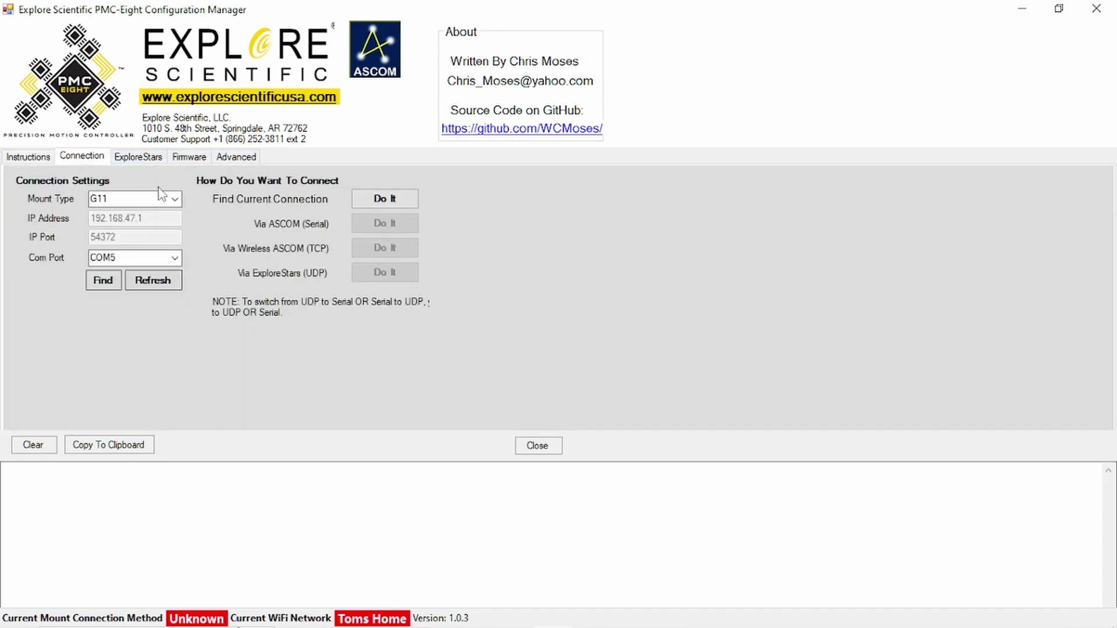
{"action": "left_click", "coordinate": [175, 199]}
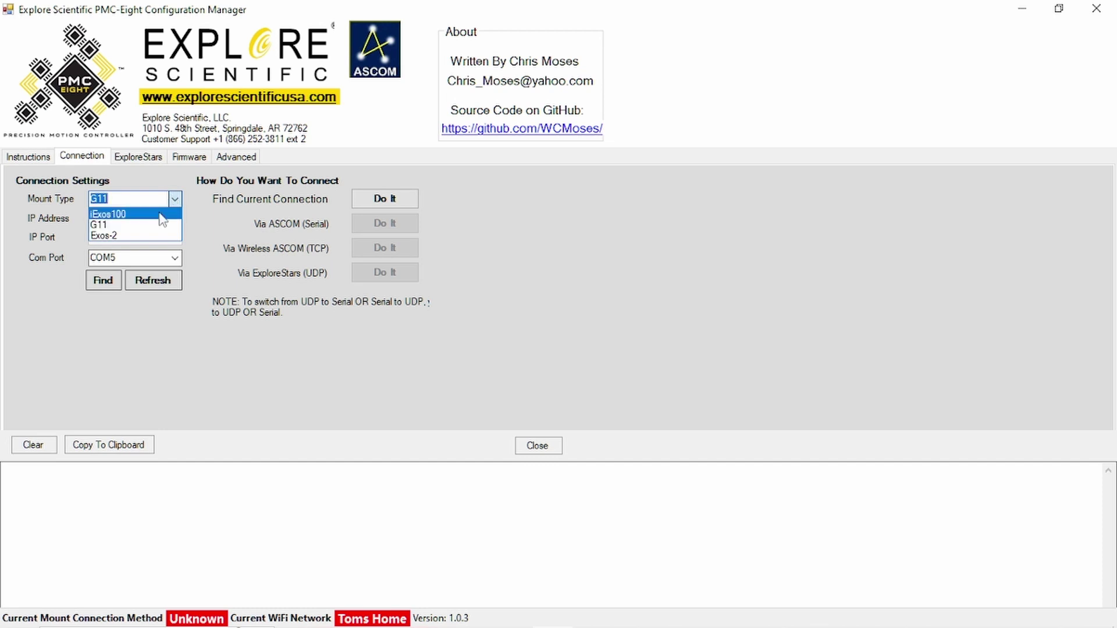
{"action": "left_click", "coordinate": [160, 213]}
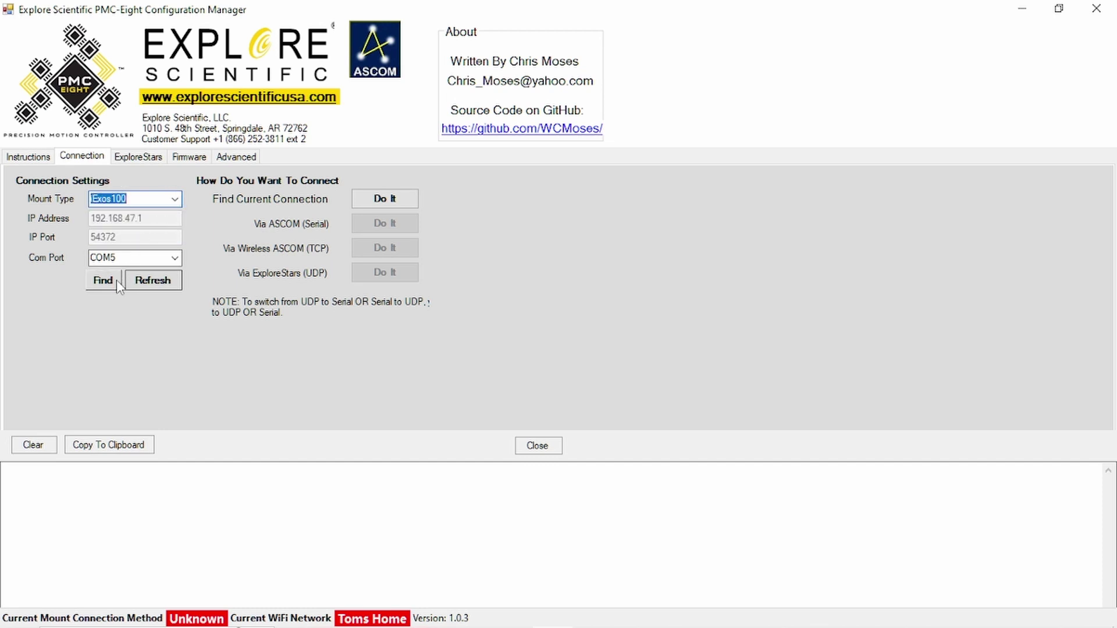
{"action": "left_click", "coordinate": [174, 258]}
{"action": "left_click", "coordinate": [174, 258]}
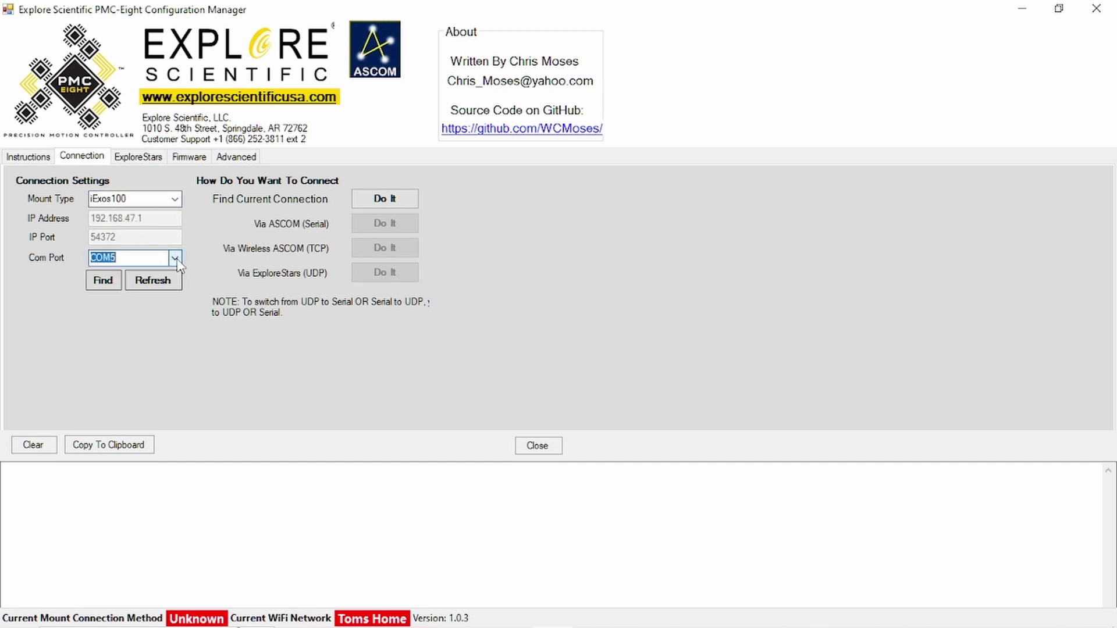
{"action": "left_click", "coordinate": [112, 284]}
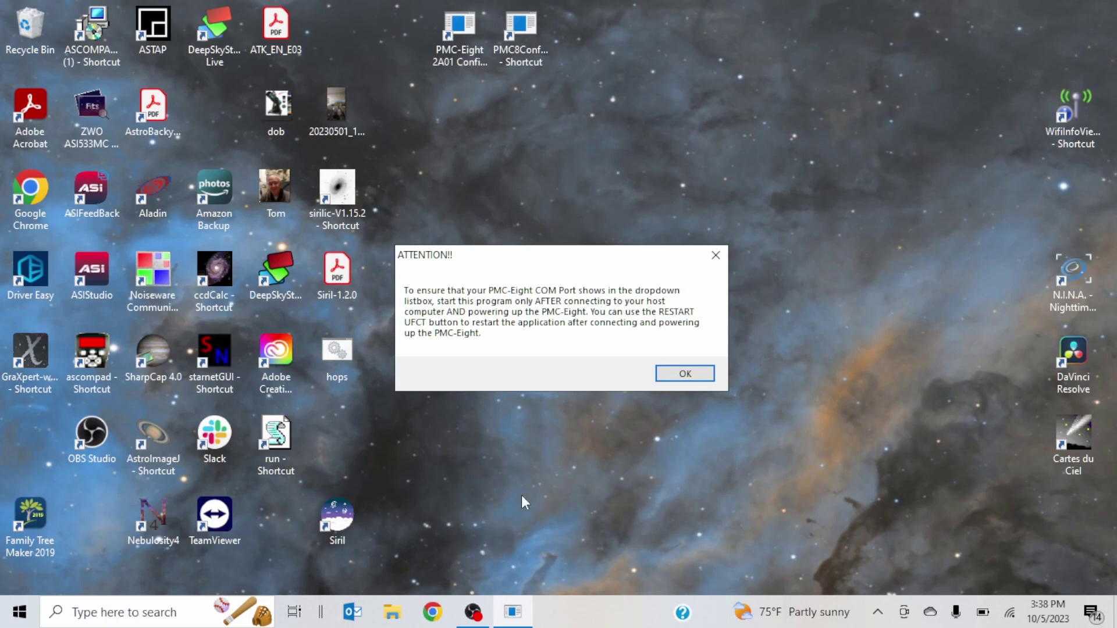
- Dismiss the ATTENTION notices and read the current configuration for iEXOS100 on COM5
{"action": "left_click", "coordinate": [681, 375]}
{"action": "left_click", "coordinate": [679, 386]}
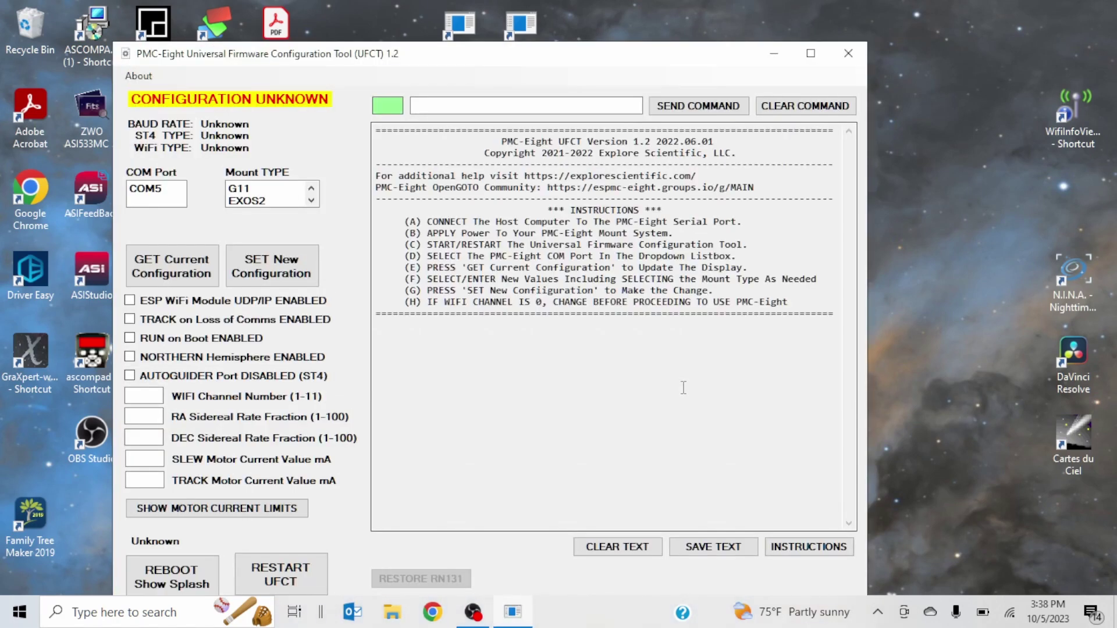
{"action": "left_click", "coordinate": [311, 200]}
{"action": "left_click", "coordinate": [291, 202]}
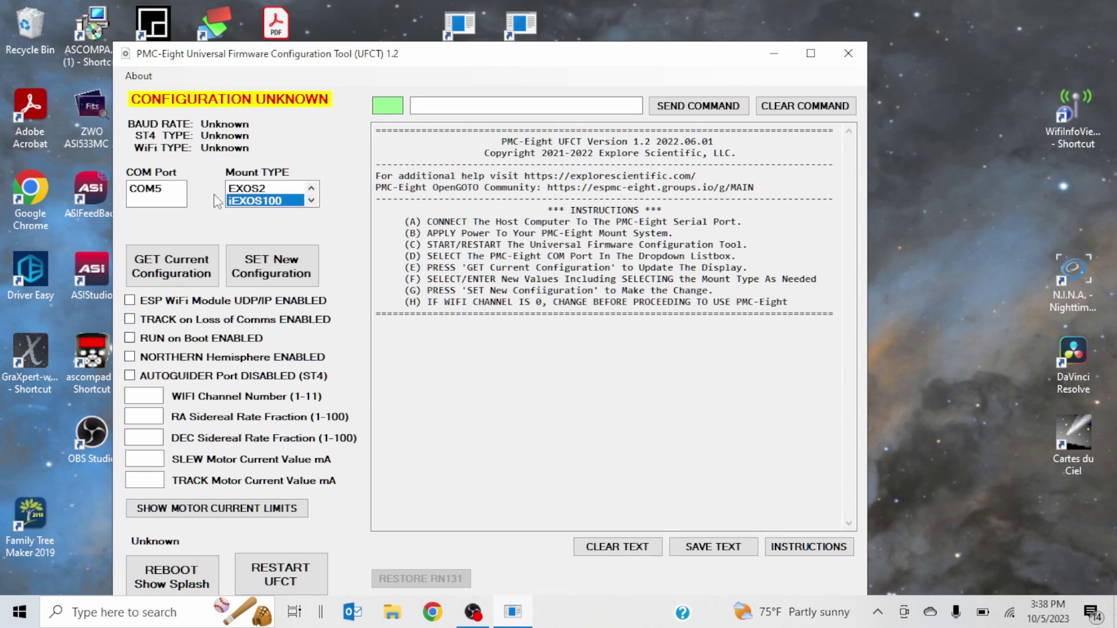
{"action": "left_click", "coordinate": [156, 190]}
{"action": "left_click", "coordinate": [153, 274]}
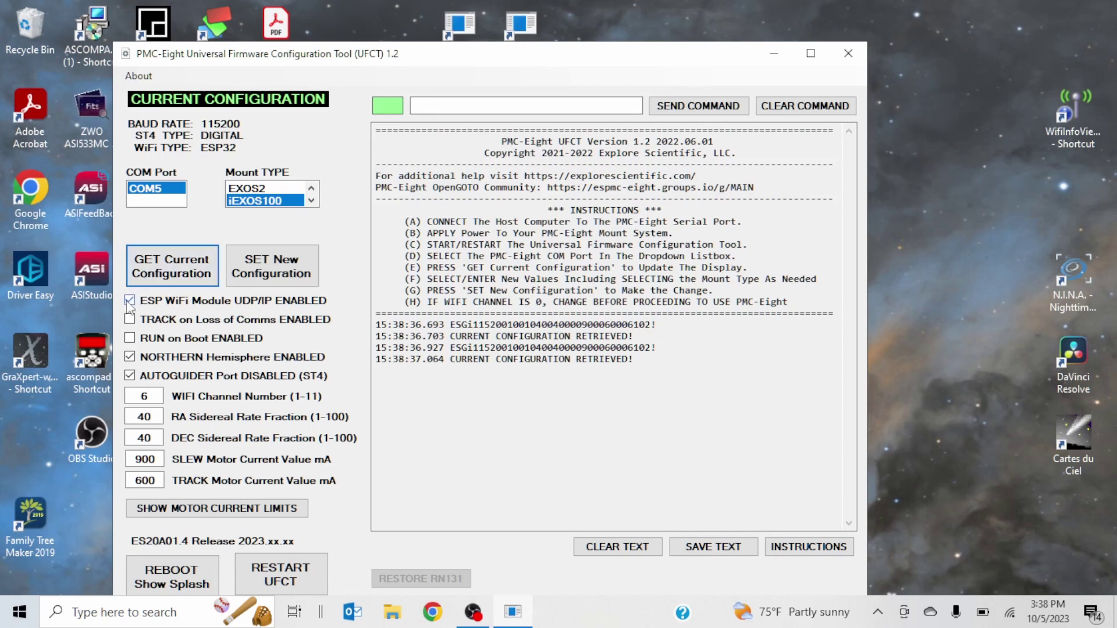
- Disable ESP WiFi, enable TRACK on Loss of Comms, and write the new configuration
{"action": "left_click", "coordinate": [129, 301]}
{"action": "left_click", "coordinate": [130, 320]}
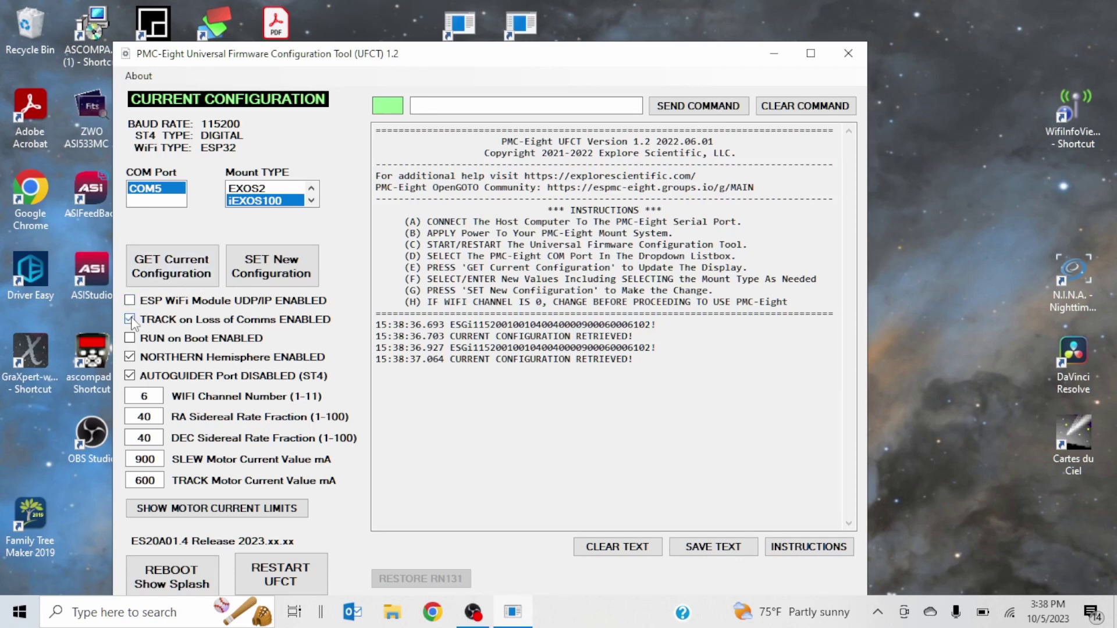
{"action": "left_click", "coordinate": [274, 273]}
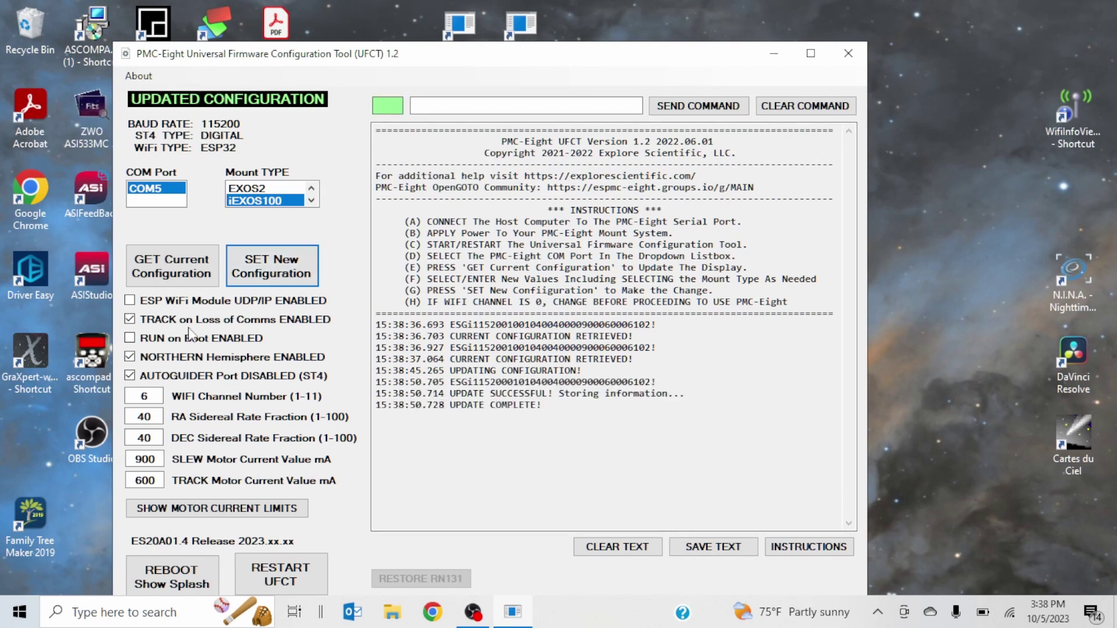
- Read the configuration back to confirm the settings, then reboot the PMC-Eight with REBOOT Show Splash
{"action": "left_click", "coordinate": [173, 266]}
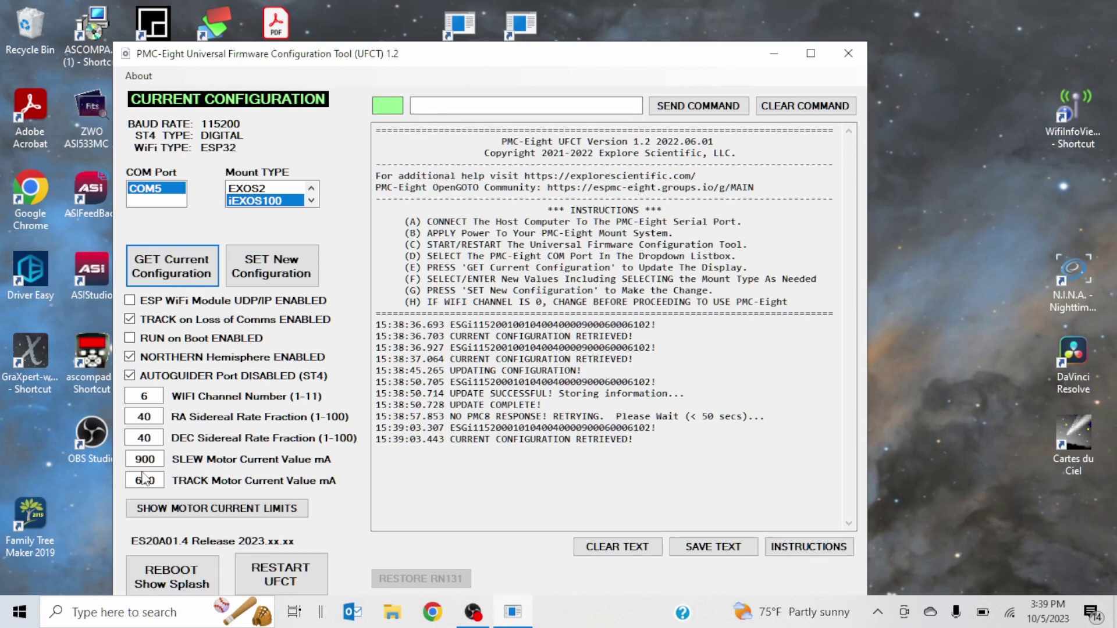
{"action": "left_click", "coordinate": [180, 584]}
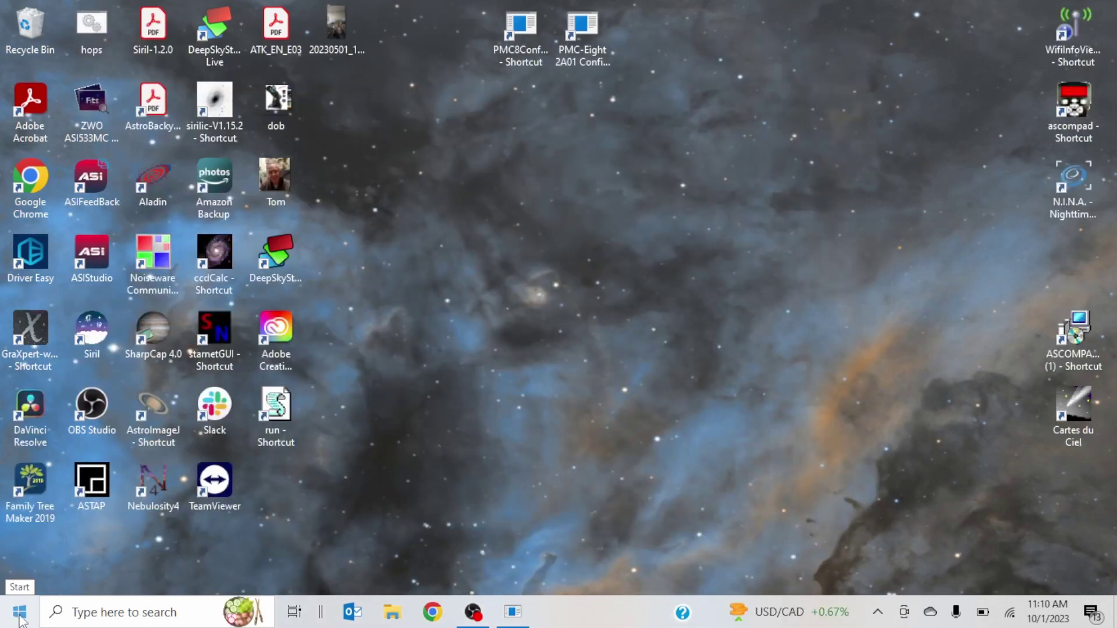
- Launch POTH Scope-Dome Hub from the ASCOM Platform 6 Start menu folder
{"action": "left_click", "coordinate": [20, 613]}
{"action": "scroll", "coordinate": [164, 367], "scroll_direction": "down", "scroll_amount": 4}
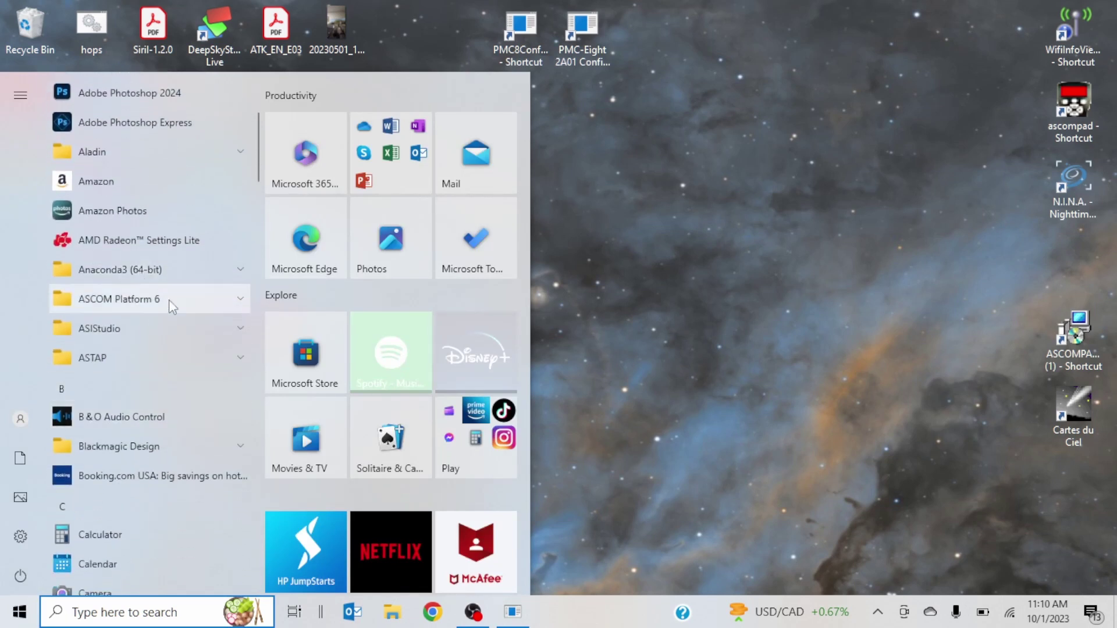
{"action": "left_click", "coordinate": [240, 301]}
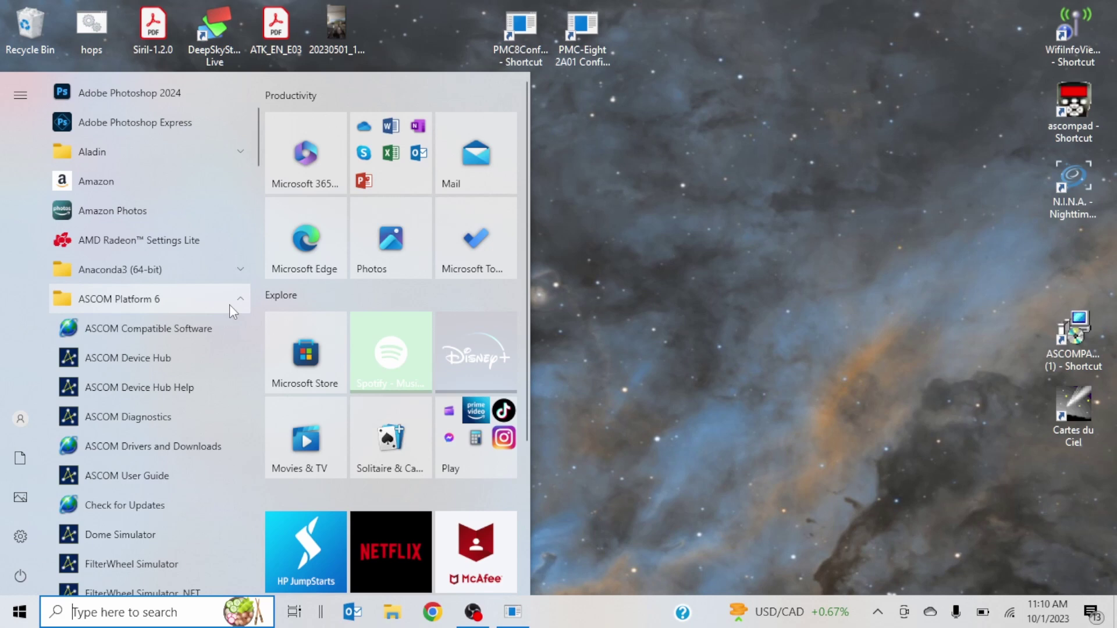
{"action": "scroll", "coordinate": [227, 308], "scroll_direction": "down", "scroll_amount": 4}
{"action": "scroll", "coordinate": [216, 333], "scroll_direction": "down", "scroll_amount": 2}
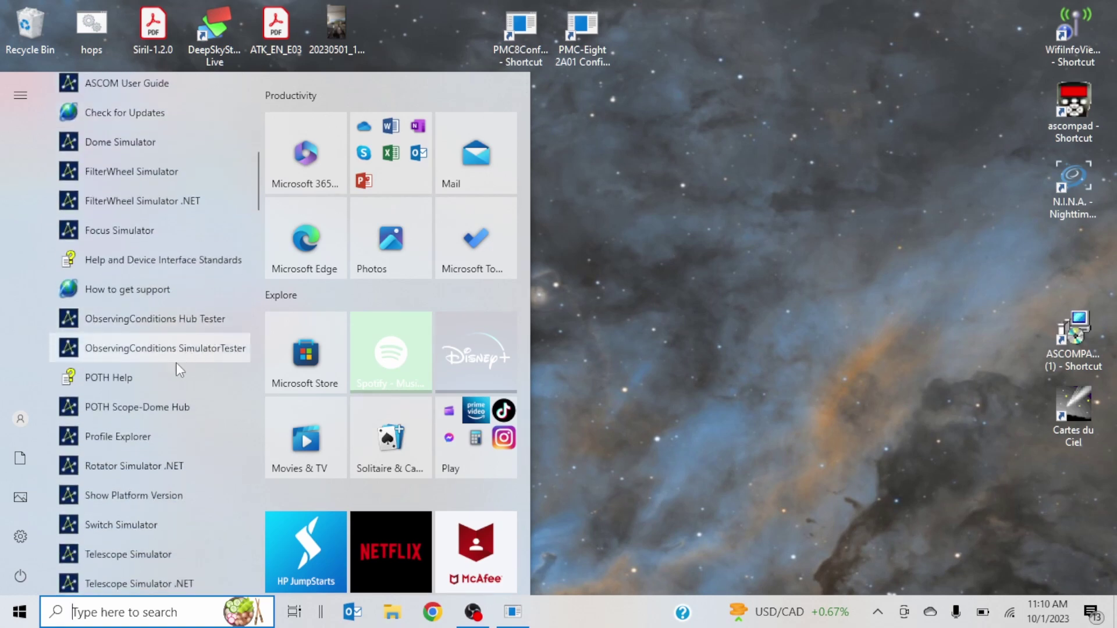
{"action": "left_click", "coordinate": [152, 410]}
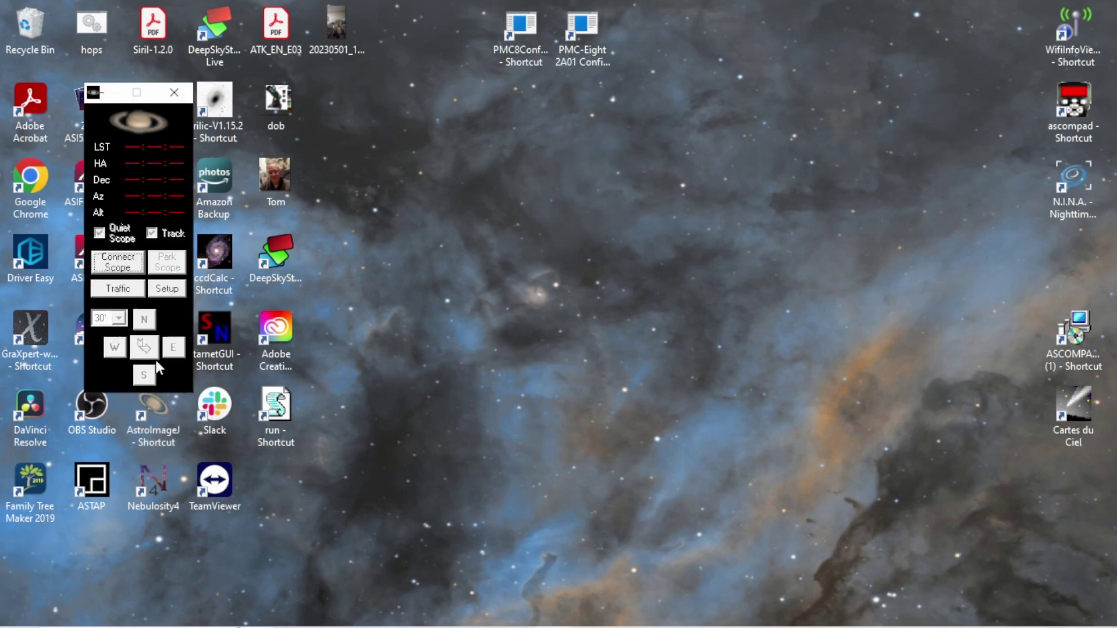
- In POTH's basic Setup, choose ES_PMC8 Telescope as the scope and open its Properties
{"action": "left_click", "coordinate": [167, 288]}
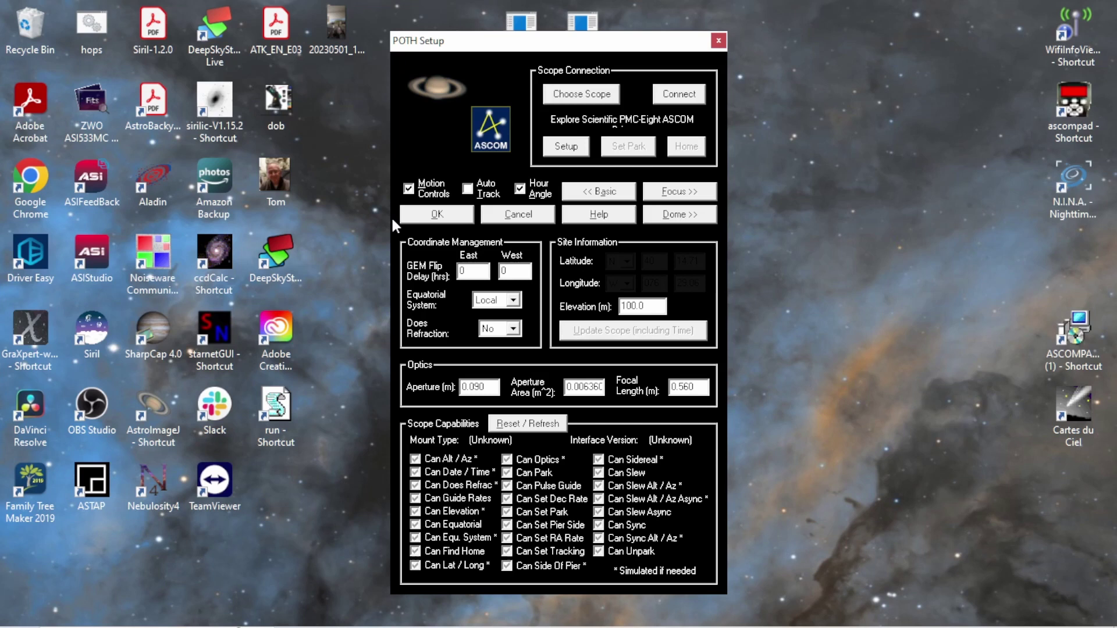
{"action": "left_click", "coordinate": [593, 194]}
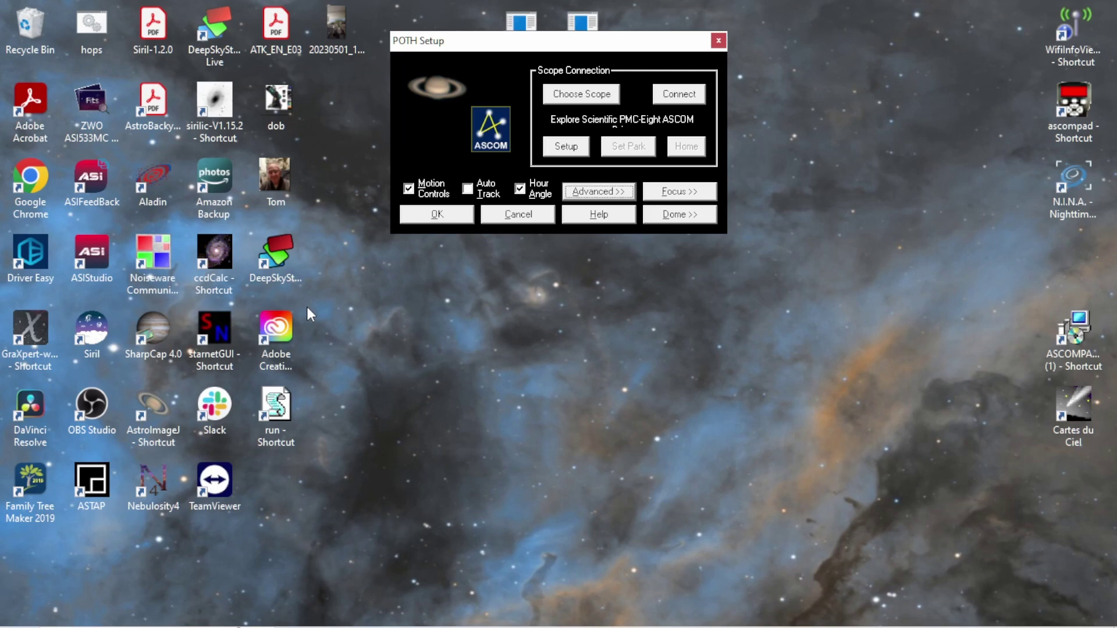
{"action": "left_click", "coordinate": [591, 98]}
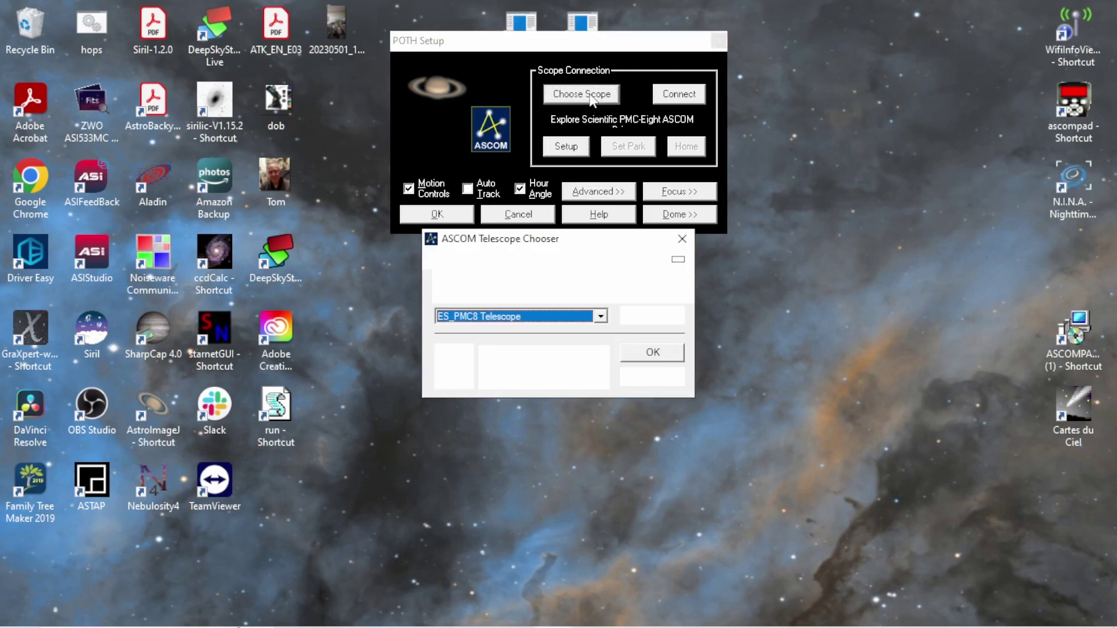
{"action": "left_click", "coordinate": [601, 318]}
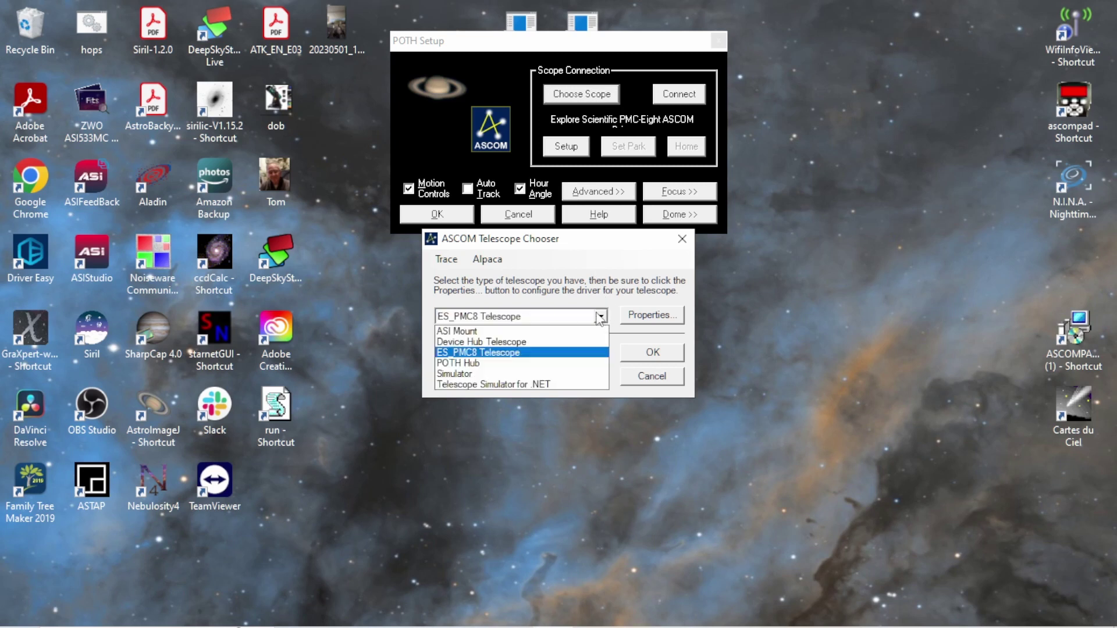
{"action": "left_click", "coordinate": [493, 354]}
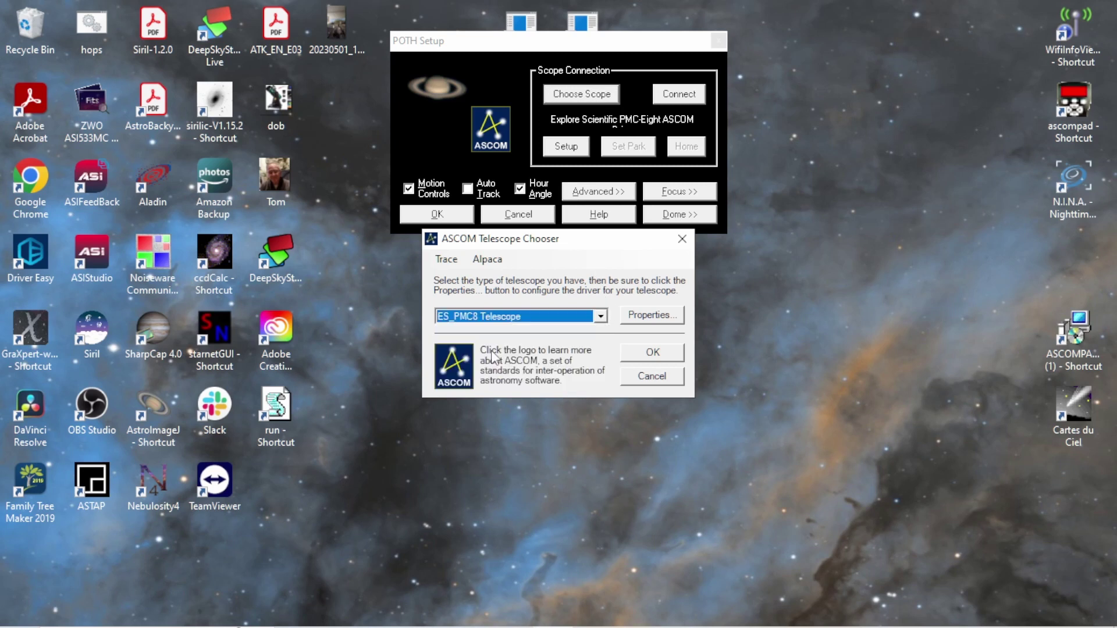
{"action": "left_click", "coordinate": [652, 317]}
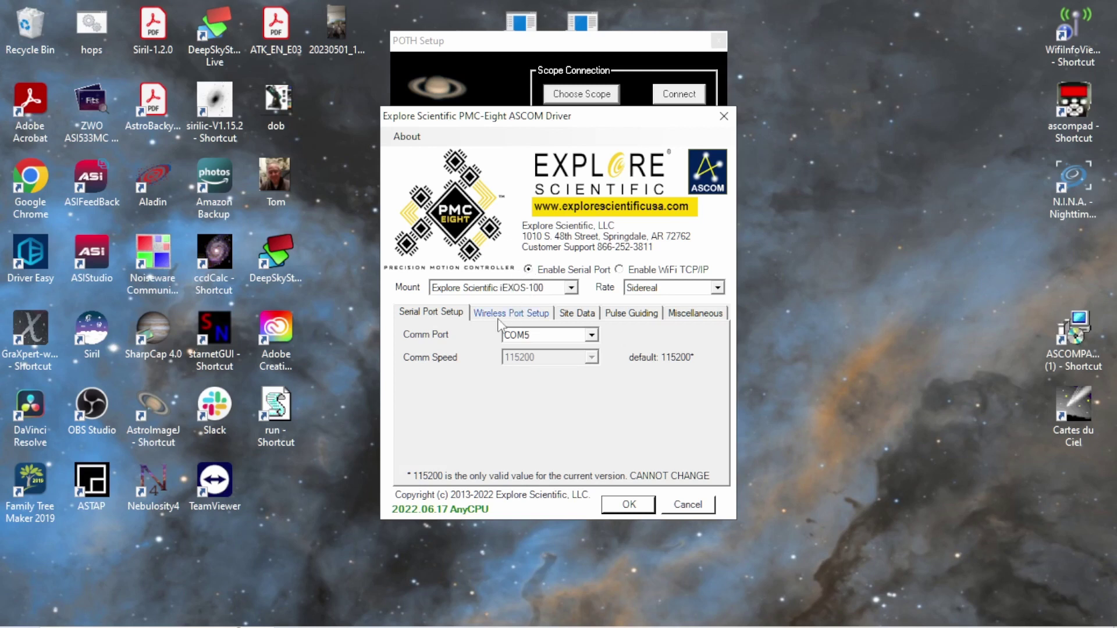
- Keep serial port COM5 and WiFi module ESP-WROOM-02 in the PMC-Eight driver, then save
{"action": "left_click", "coordinate": [591, 335]}
{"action": "left_click", "coordinate": [588, 336]}
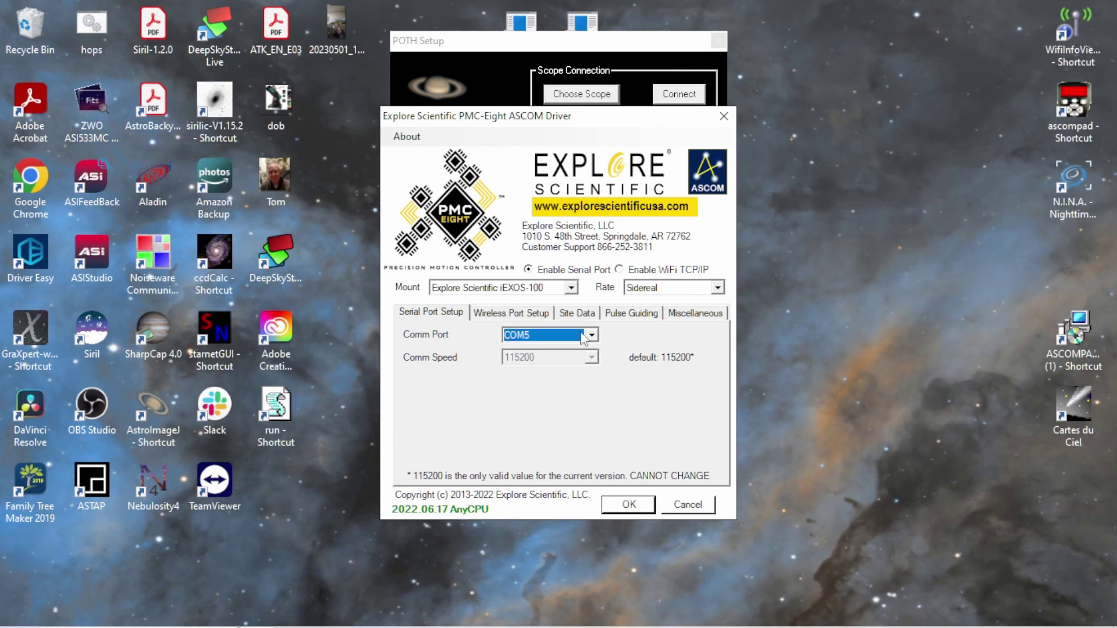
{"action": "left_click", "coordinate": [560, 337]}
{"action": "left_click", "coordinate": [560, 336]}
{"action": "left_click", "coordinate": [530, 315]}
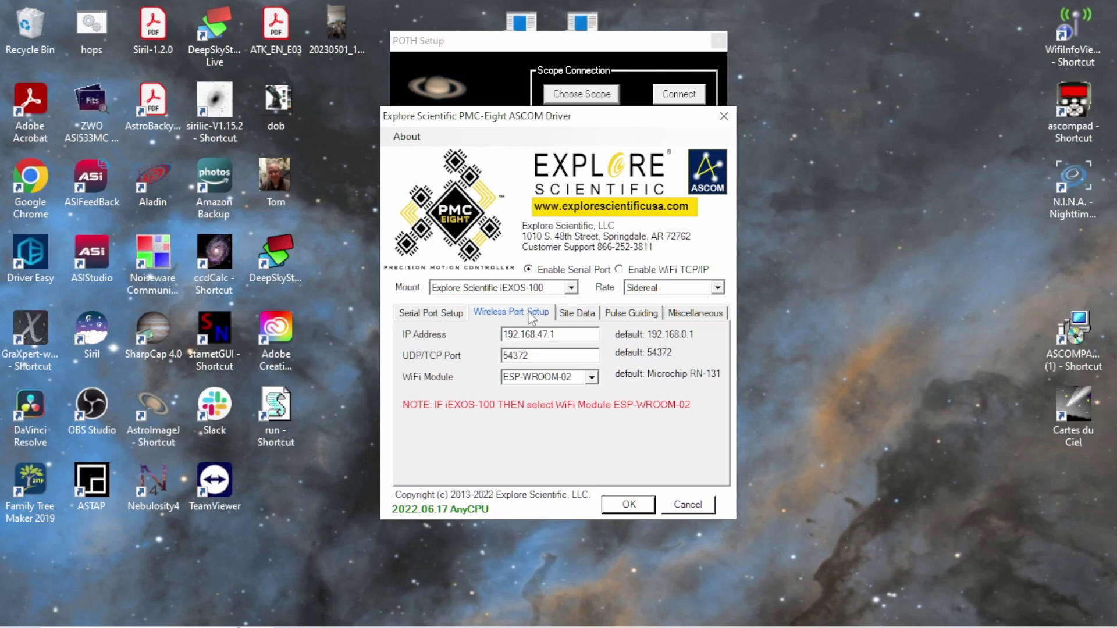
{"action": "left_click", "coordinate": [591, 377]}
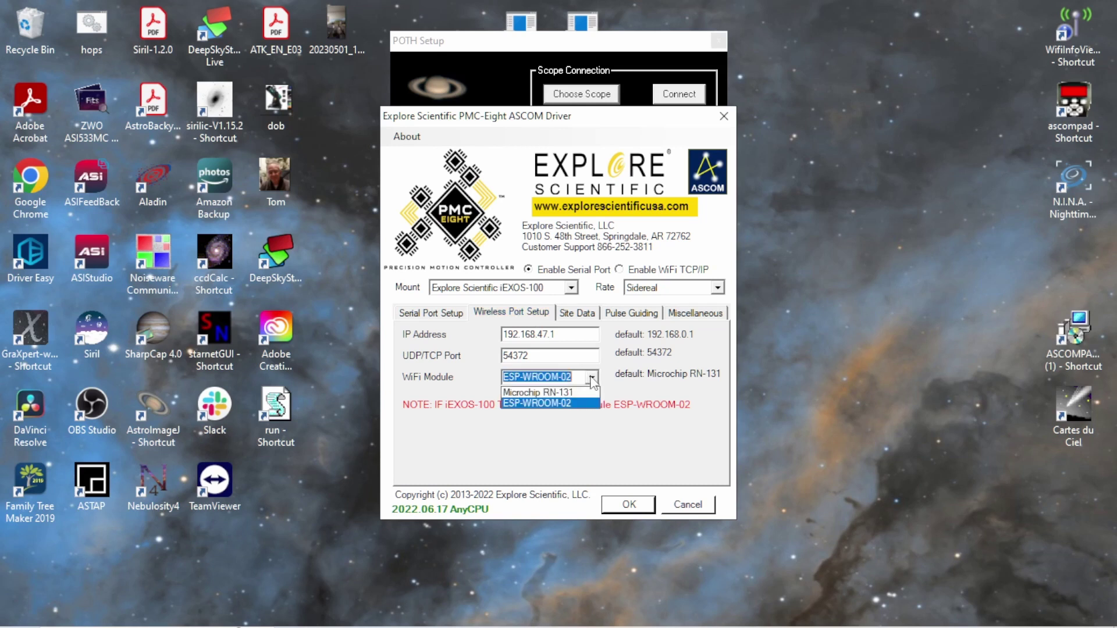
{"action": "left_click", "coordinate": [576, 393]}
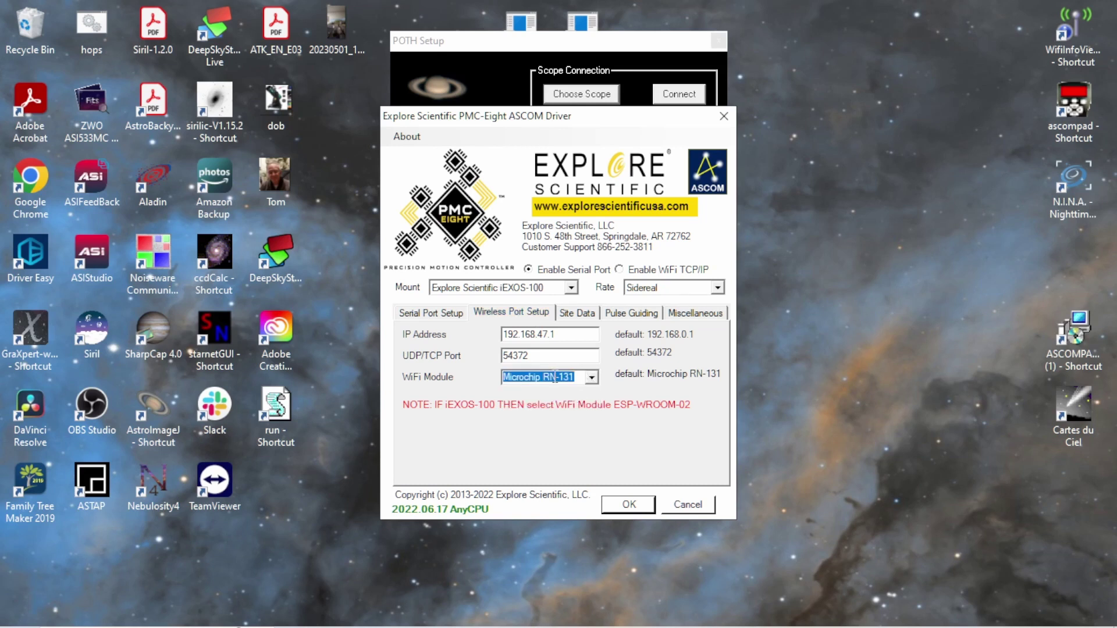
{"action": "left_click", "coordinate": [592, 377]}
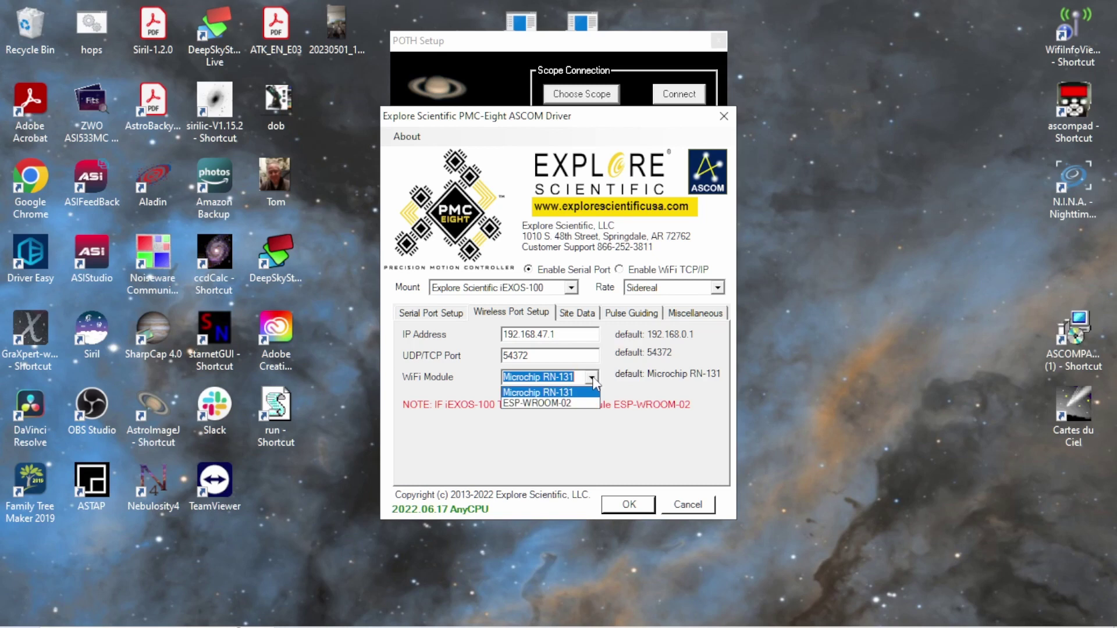
{"action": "left_click", "coordinate": [576, 404]}
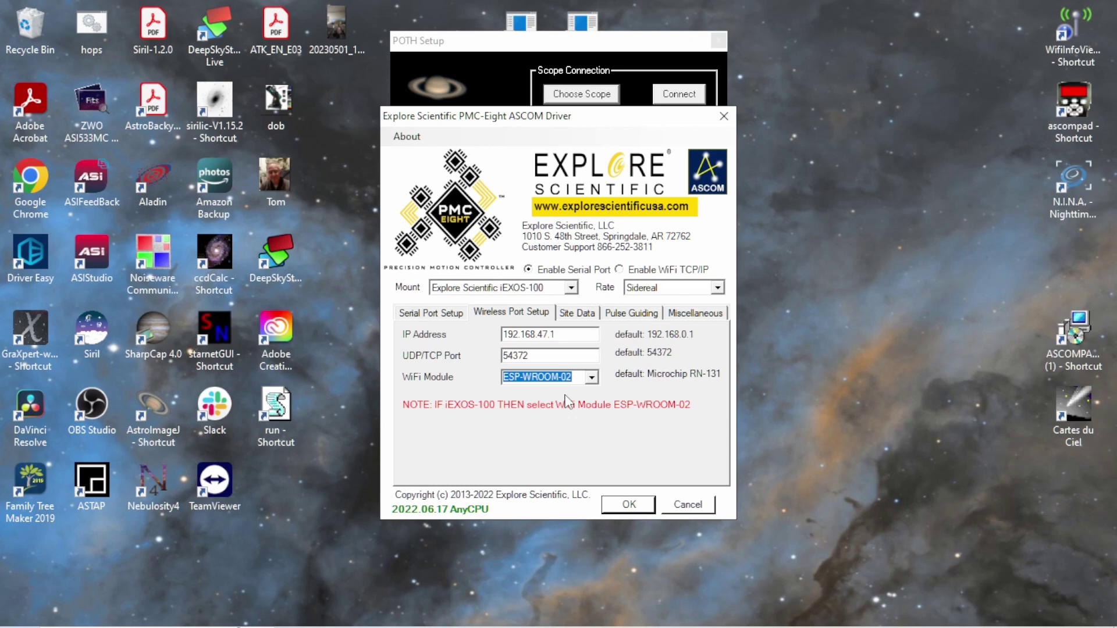
{"action": "left_click", "coordinate": [627, 506]}
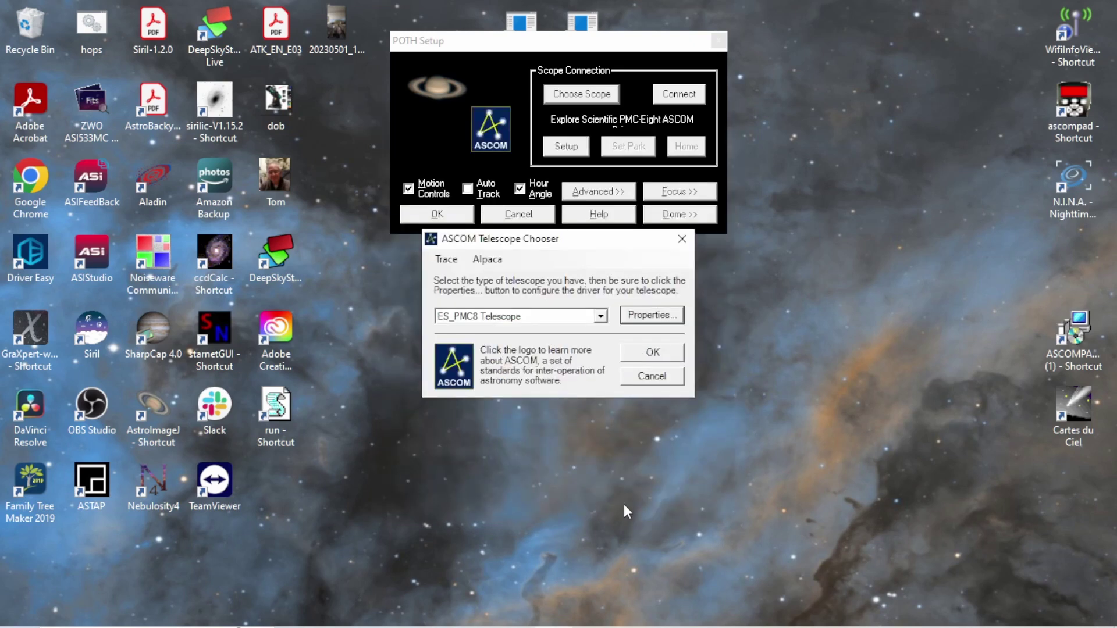
- Confirm ES_PMC8 Telescope, connect to the mount, store the park position, and close Setup
{"action": "left_click", "coordinate": [668, 353]}
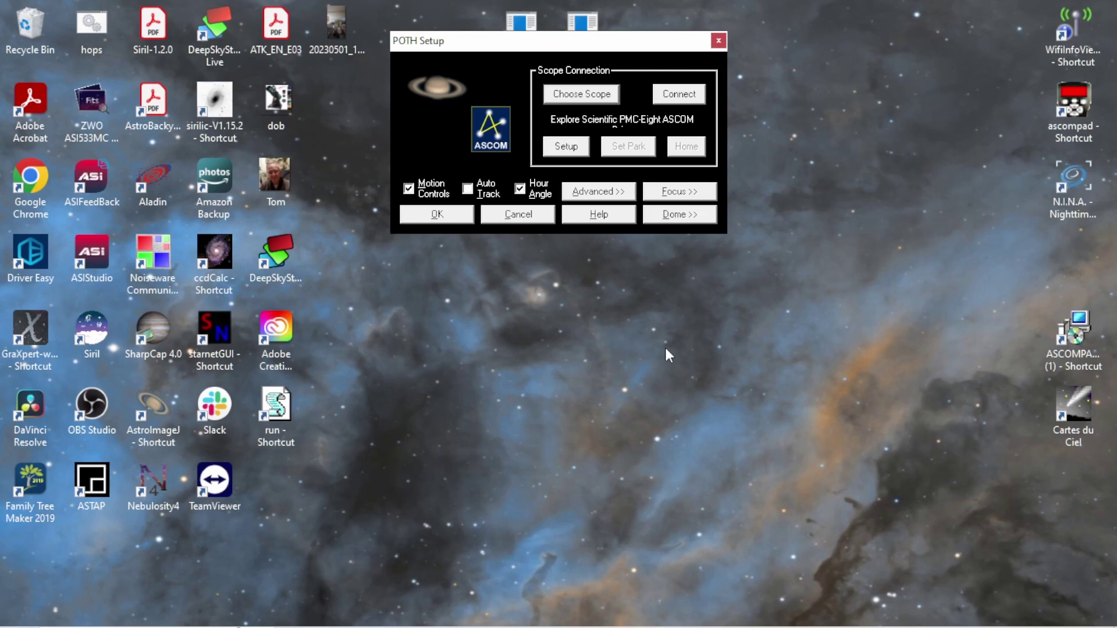
{"action": "left_click", "coordinate": [679, 95]}
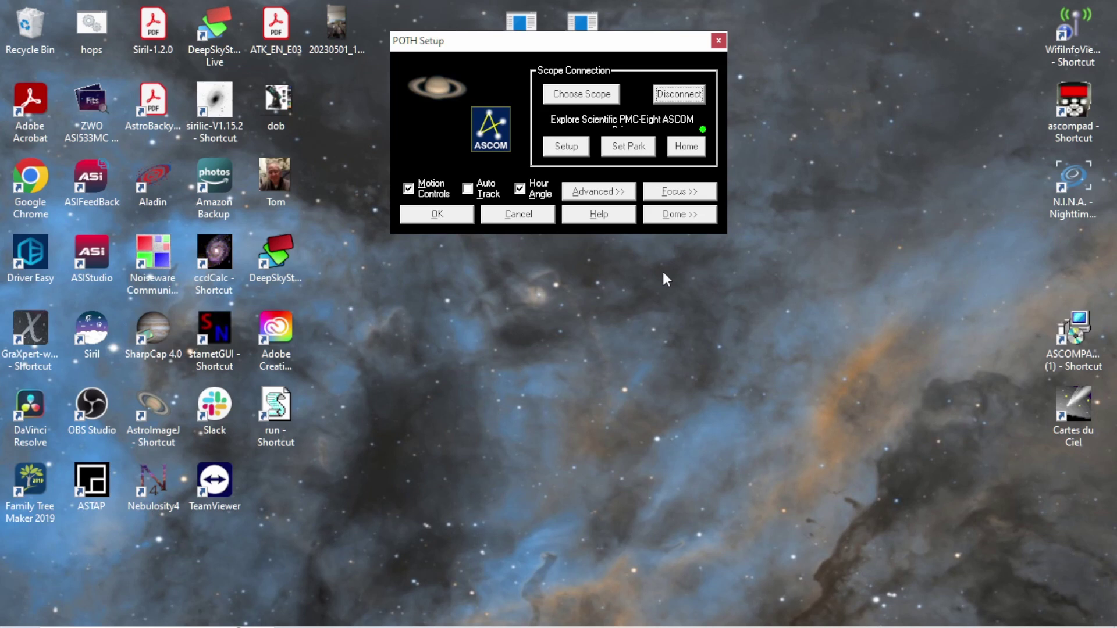
{"action": "left_click", "coordinate": [633, 147]}
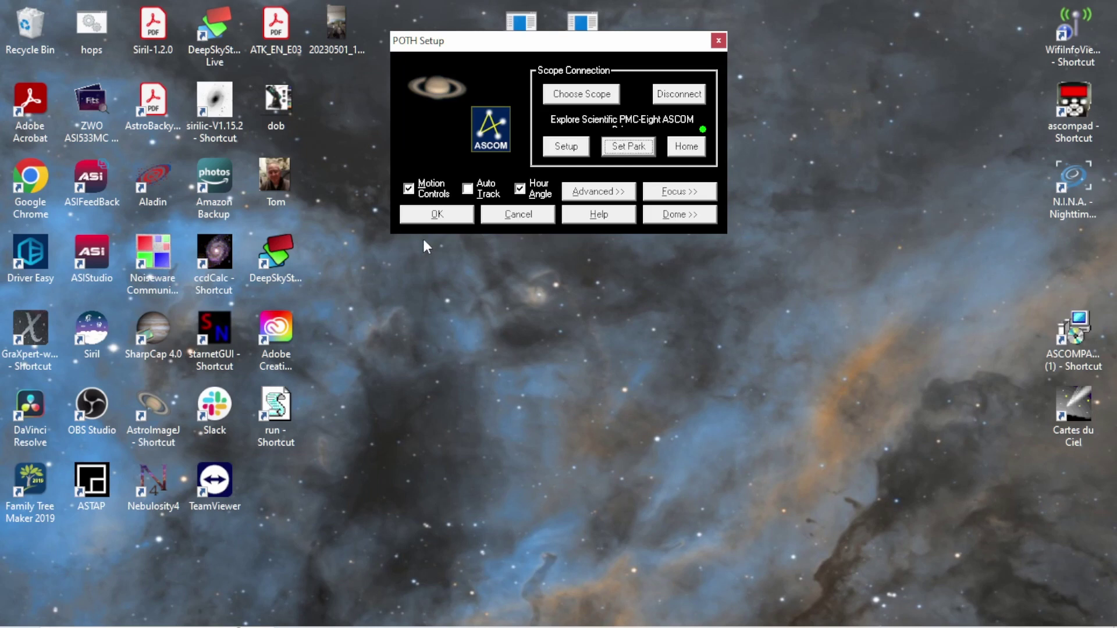
{"action": "left_click", "coordinate": [437, 215]}
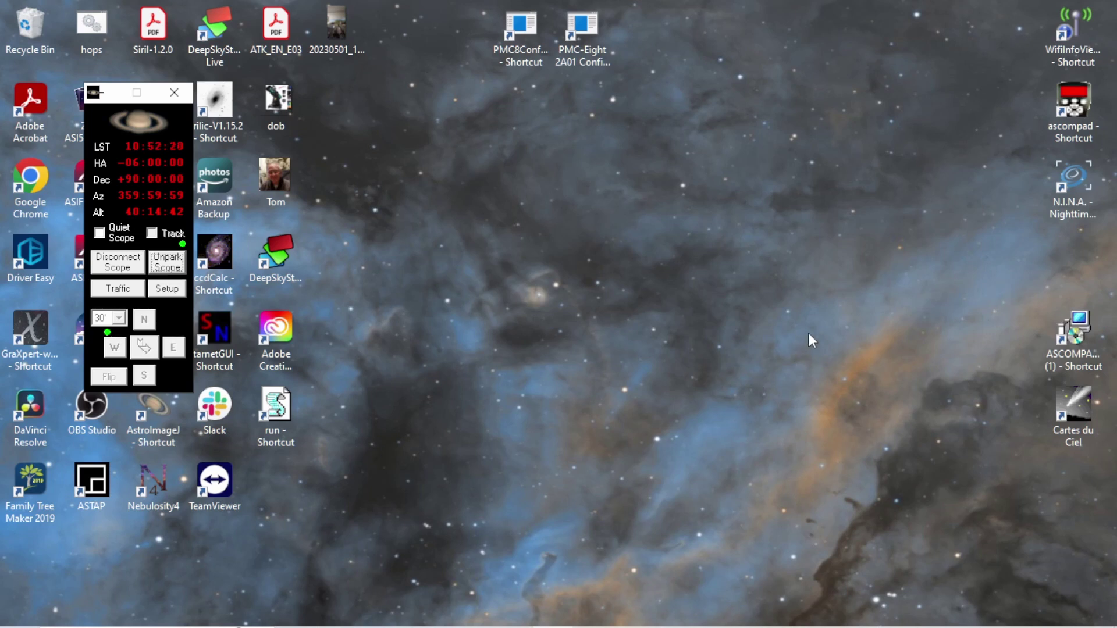
- Launch Cartes du Ciel and confirm ASCOM as the interface in Telescope settings
{"action": "double_click", "coordinate": [1073, 404]}
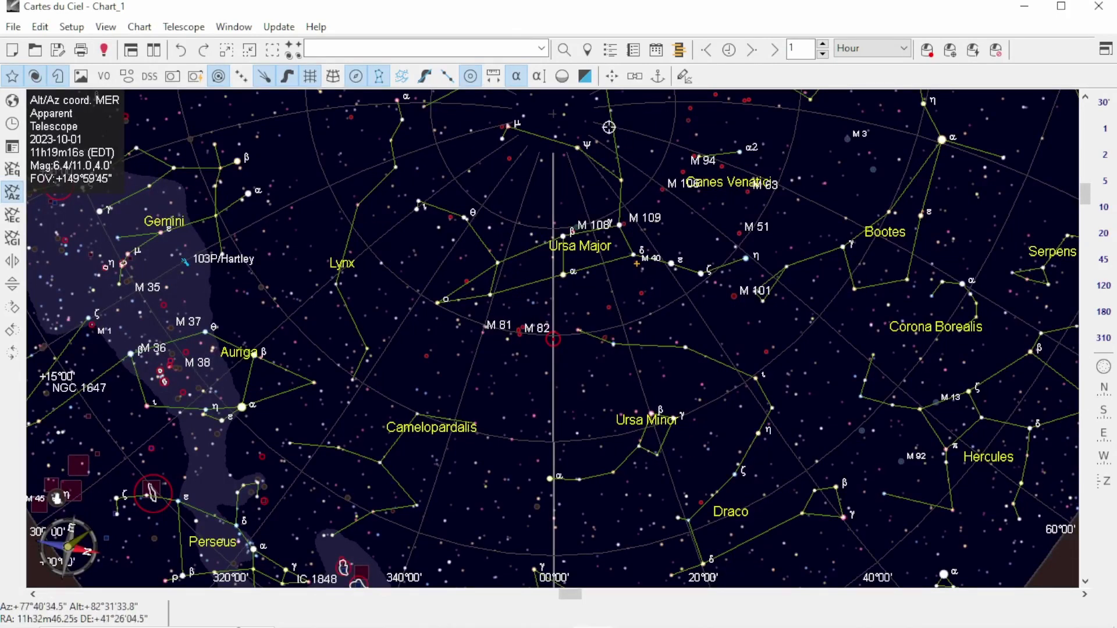
{"action": "left_click", "coordinate": [205, 33]}
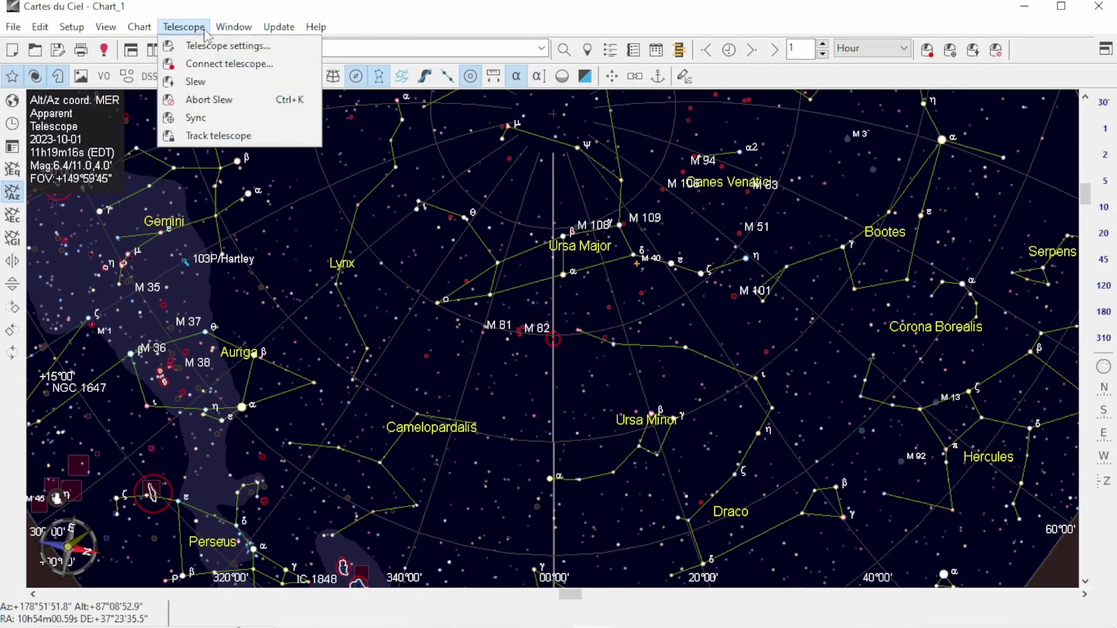
{"action": "left_click", "coordinate": [216, 46]}
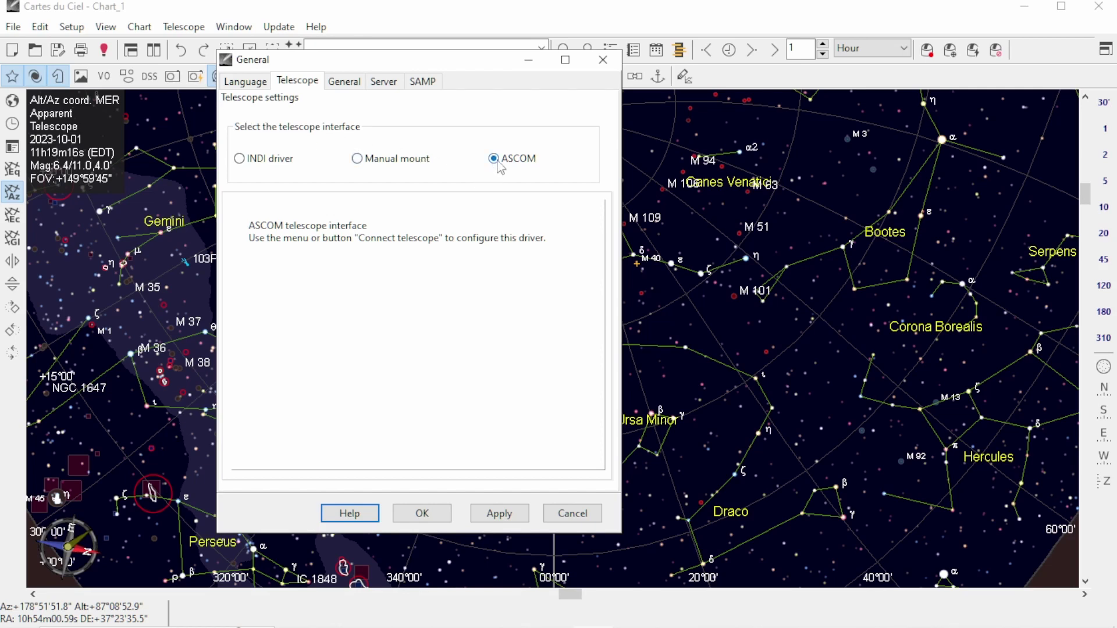
{"action": "left_click", "coordinate": [424, 519]}
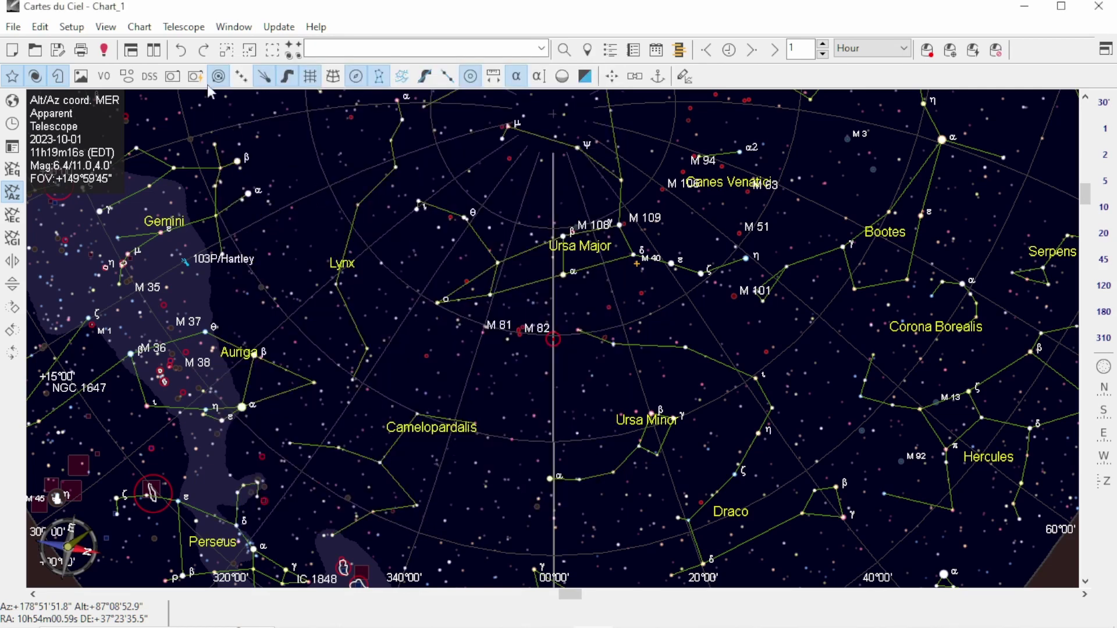
{"action": "left_click", "coordinate": [192, 29]}
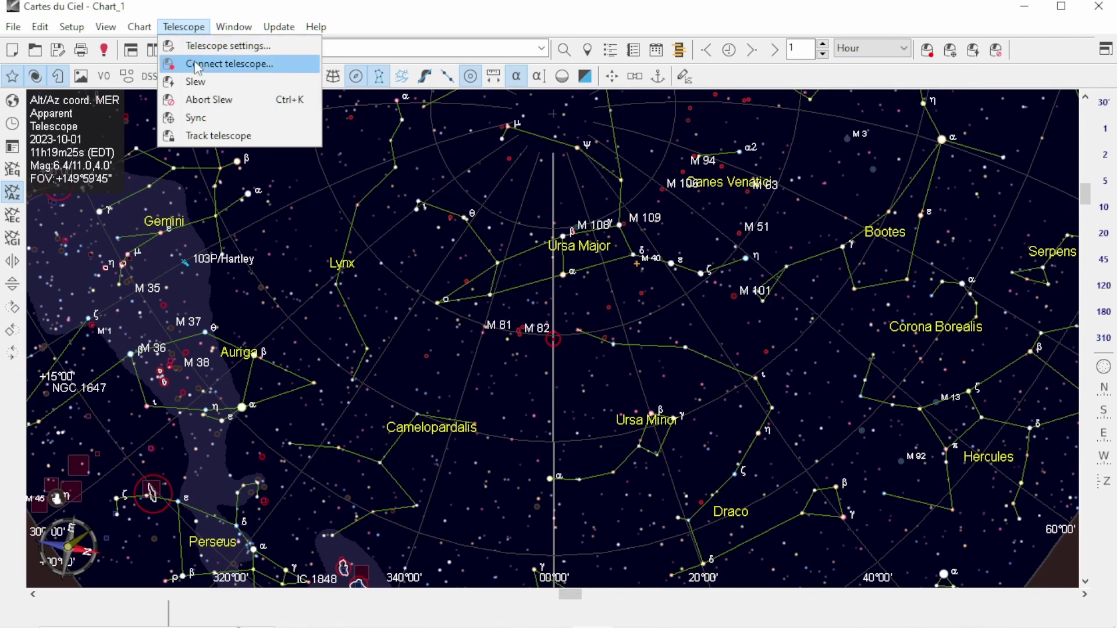
- Select POTH Hub as the telescope driver for Cartes du Ciel
{"action": "left_click", "coordinate": [198, 66]}
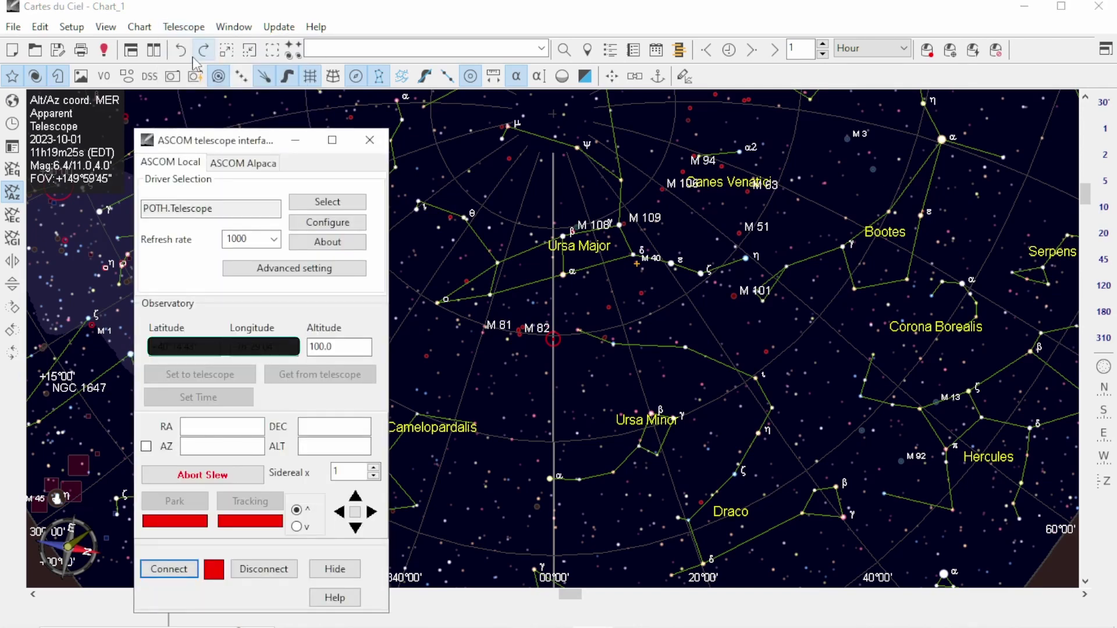
{"action": "left_click", "coordinate": [319, 203]}
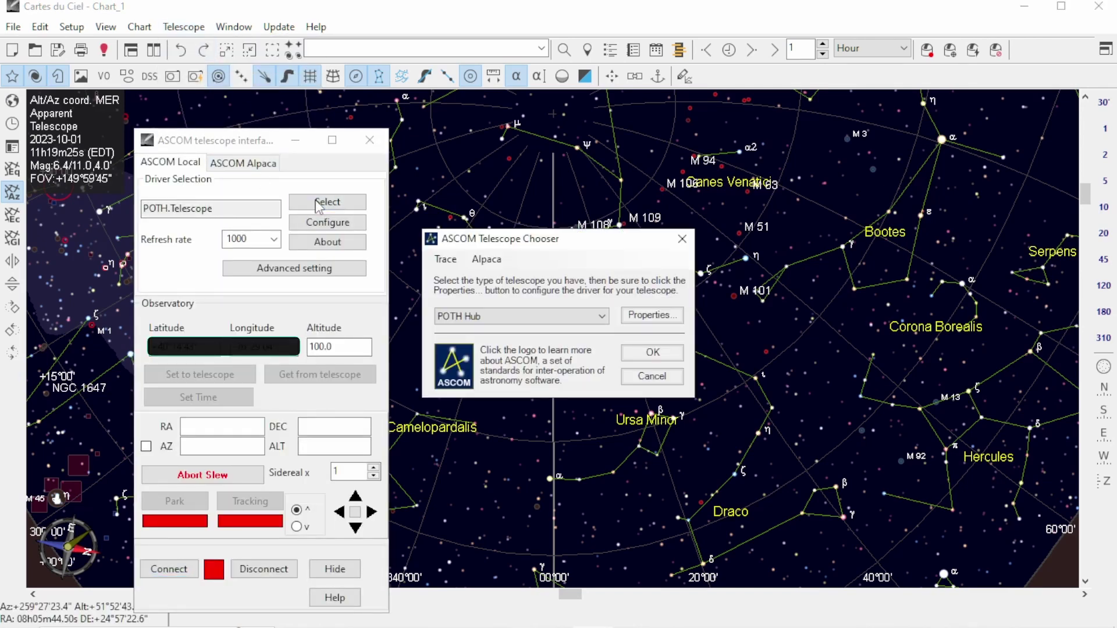
{"action": "left_click", "coordinate": [603, 319]}
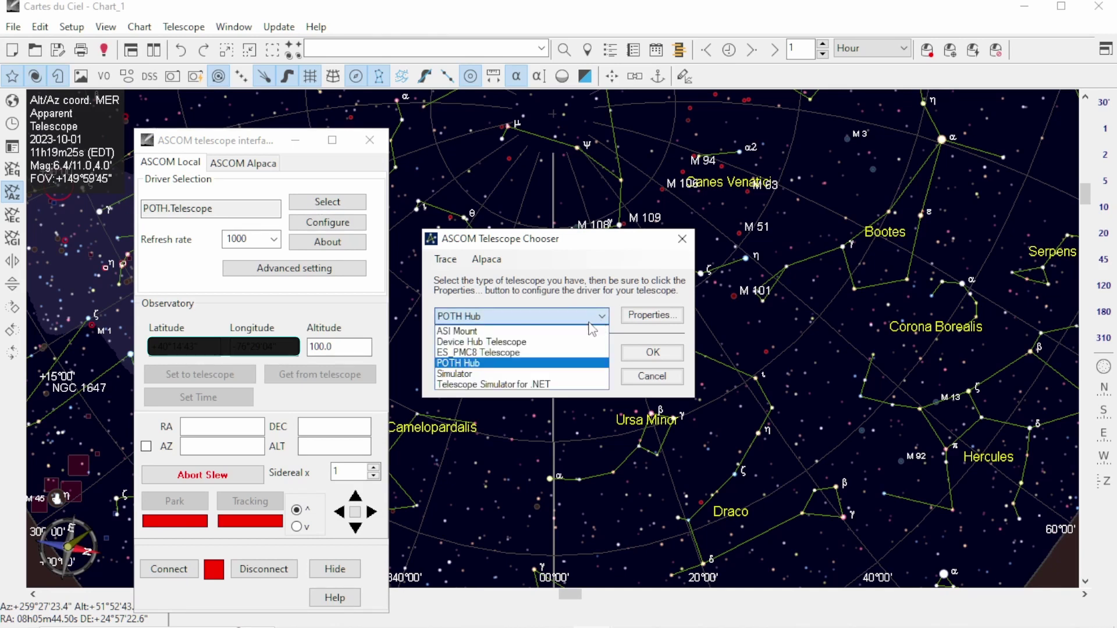
{"action": "left_click", "coordinate": [559, 364]}
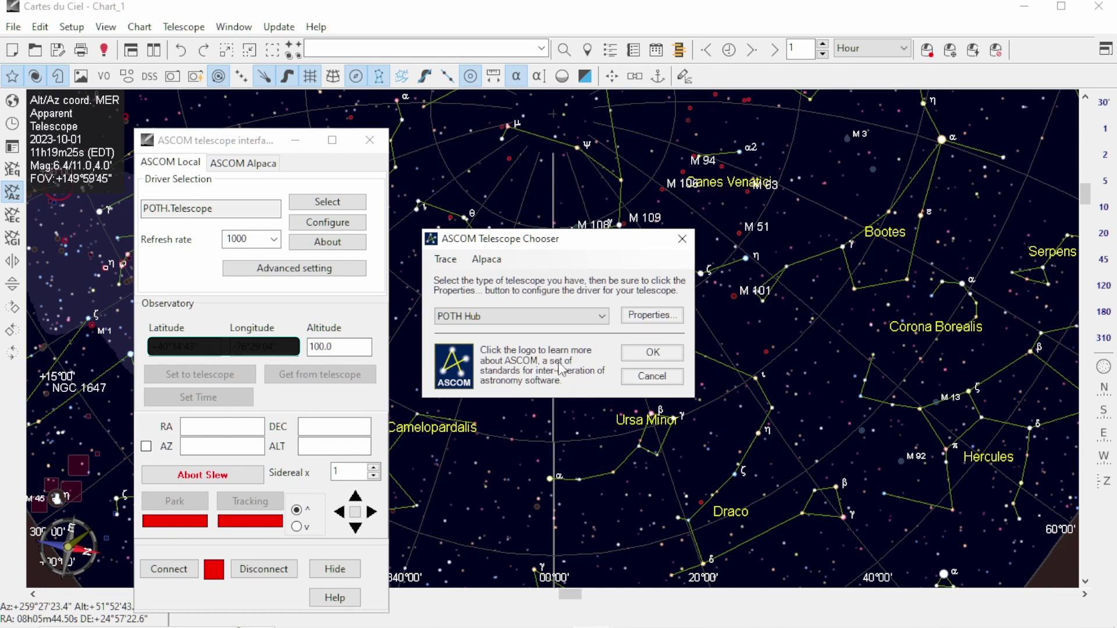
{"action": "left_click", "coordinate": [643, 354]}
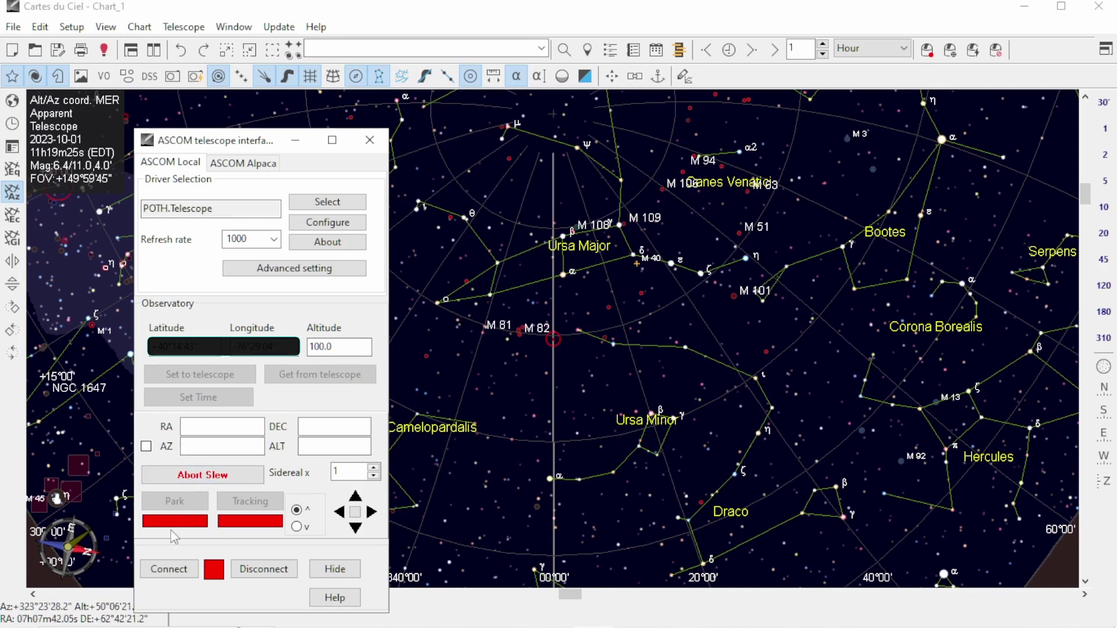
- Connect the chart to POTH.Telescope, unpark the mount, and hide the connection dialog
{"action": "left_click", "coordinate": [170, 568]}
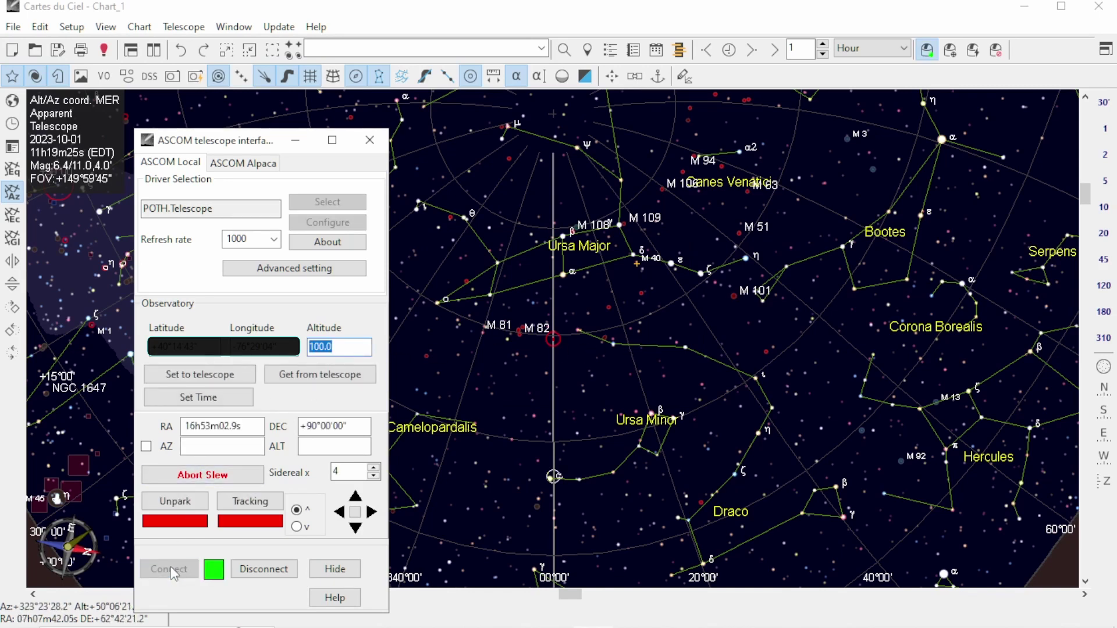
{"action": "left_click", "coordinate": [180, 504]}
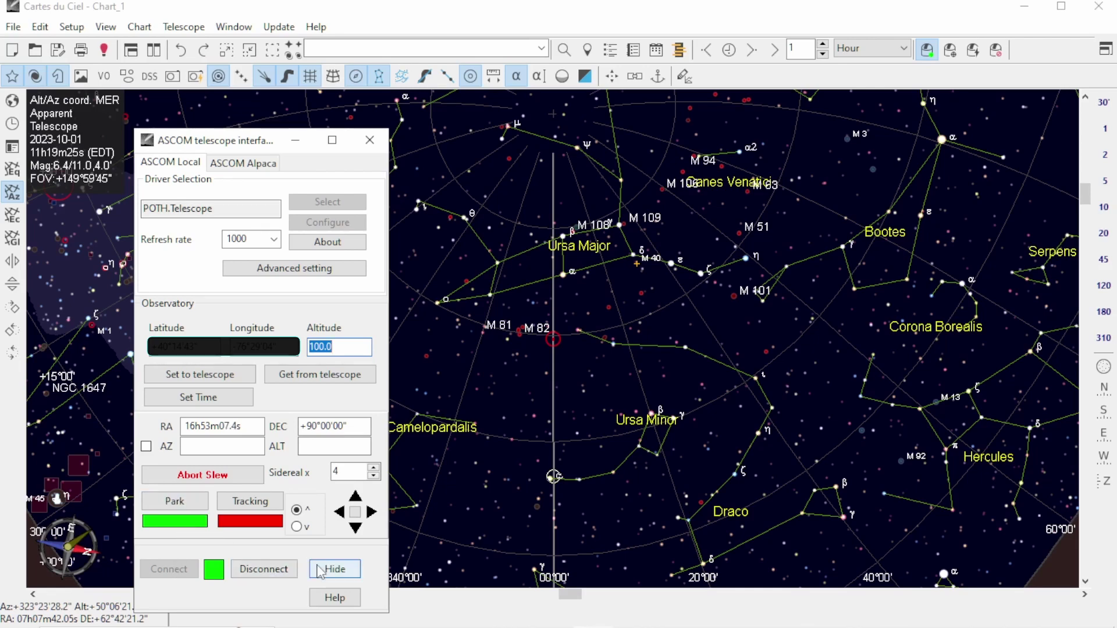
{"action": "left_click", "coordinate": [335, 569]}
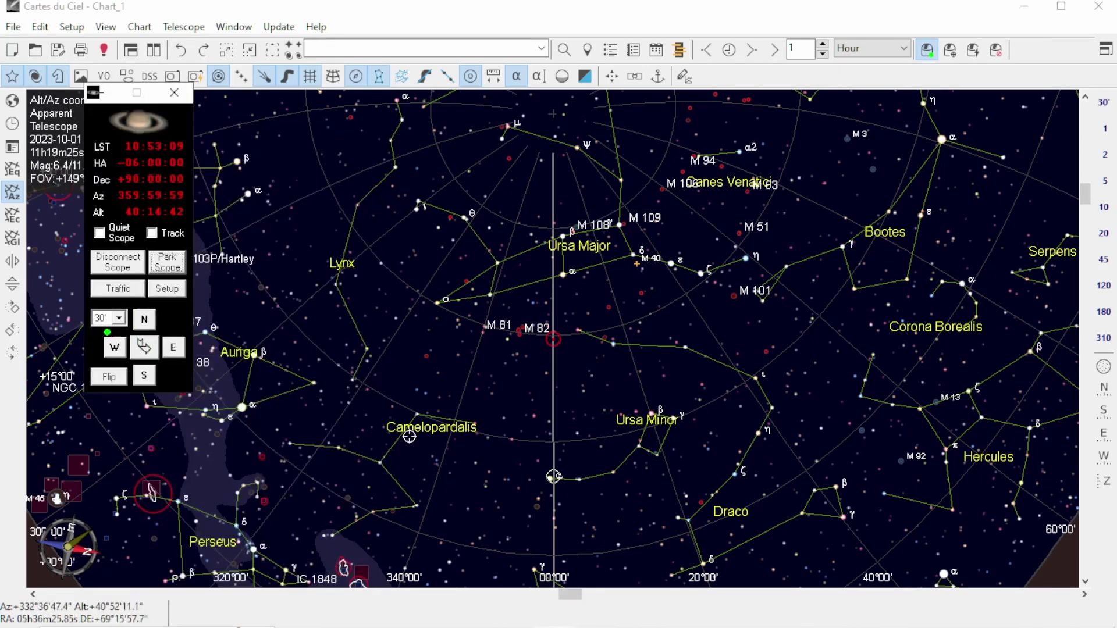
- Identify the star HD42818 on the sky chart
{"action": "left_click", "coordinate": [418, 415]}
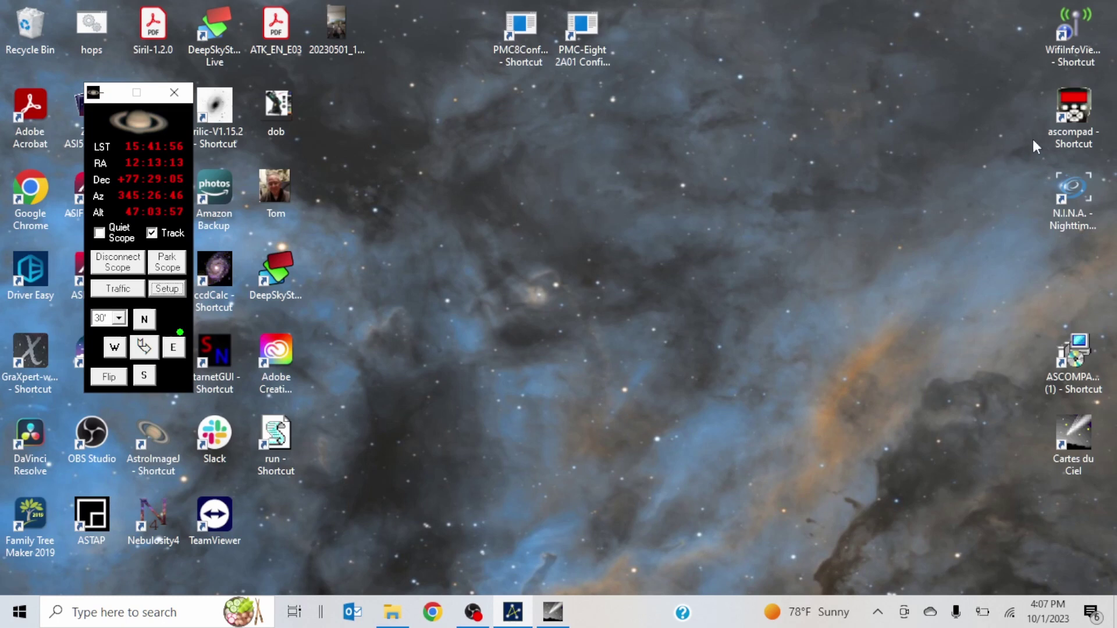
- Launch ASCOMPad, dismiss the Device Hub notification, and apply the gamepad button assignments
{"action": "double_click", "coordinate": [1062, 130]}
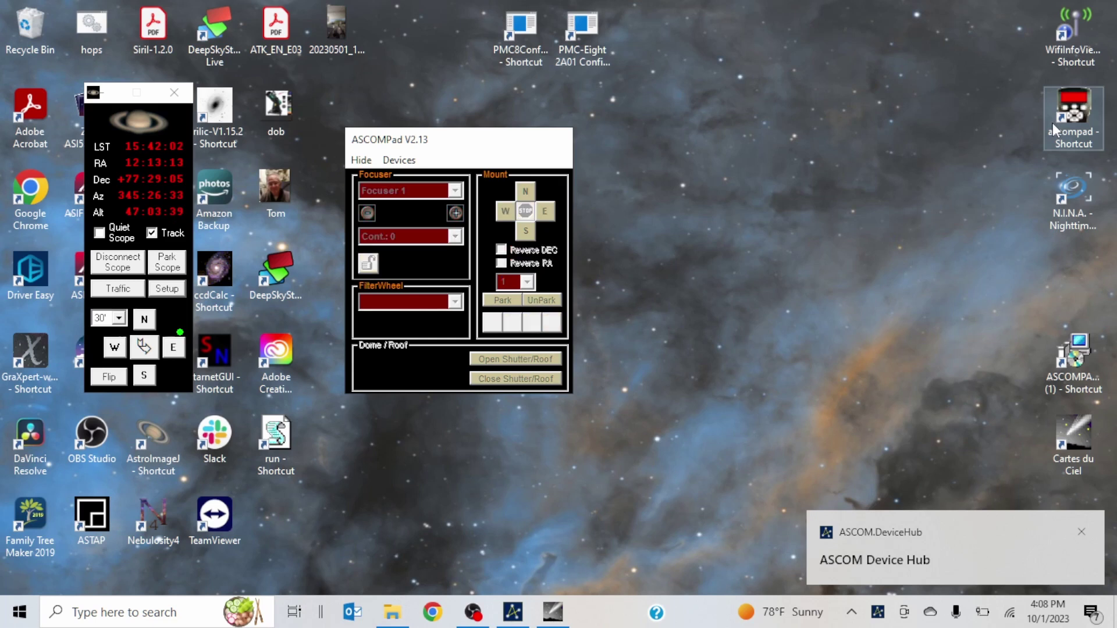
{"action": "left_click", "coordinate": [1082, 532]}
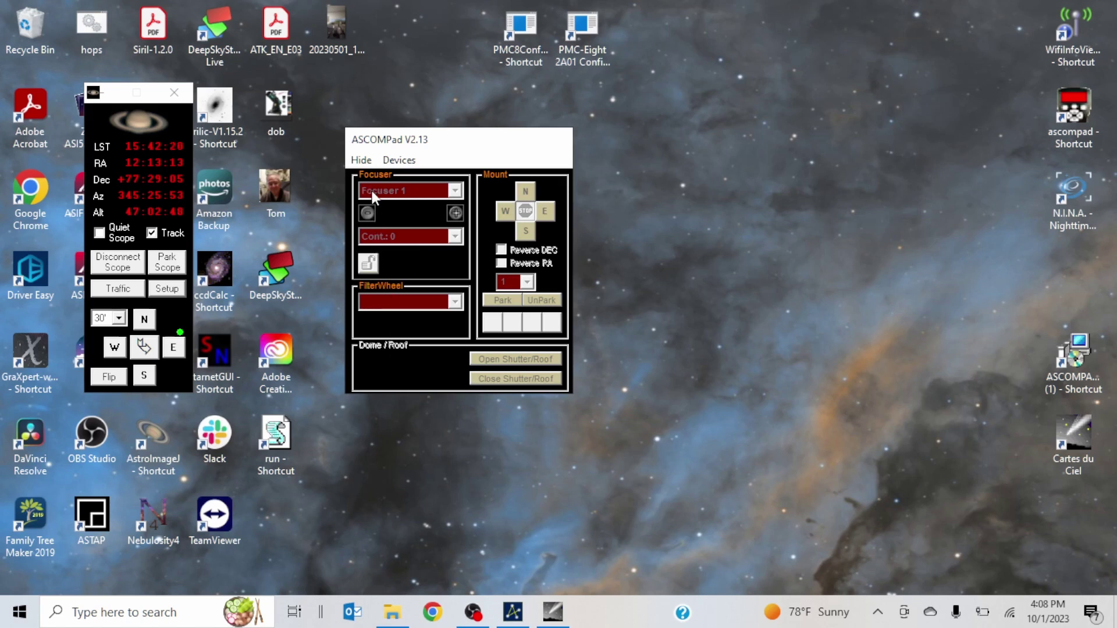
{"action": "left_click", "coordinate": [404, 164]}
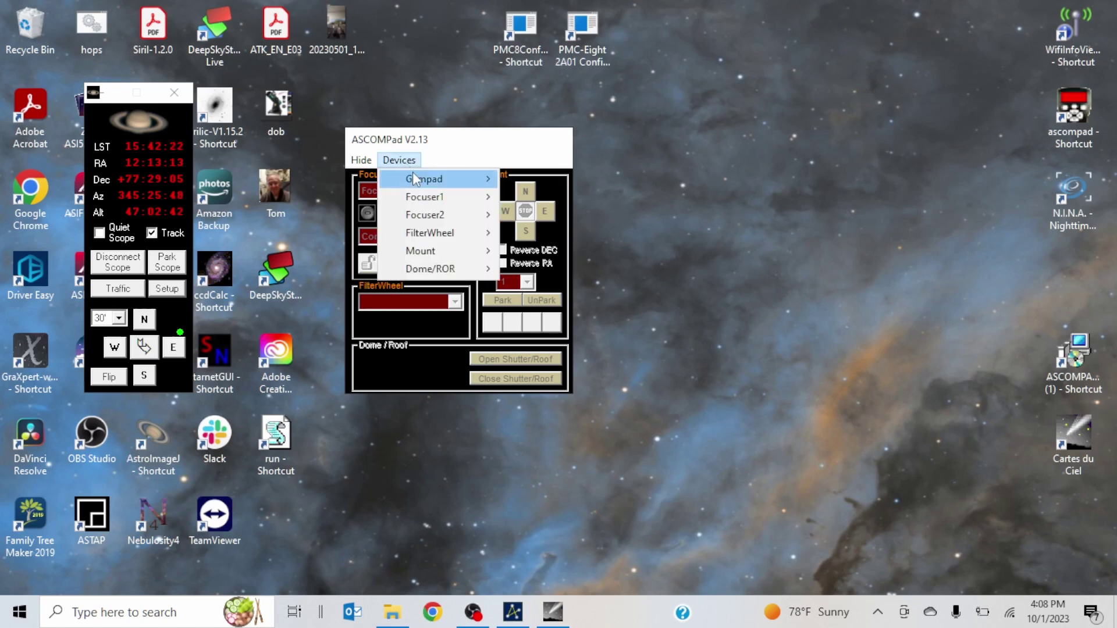
{"action": "mouse_move", "coordinate": [416, 180]}
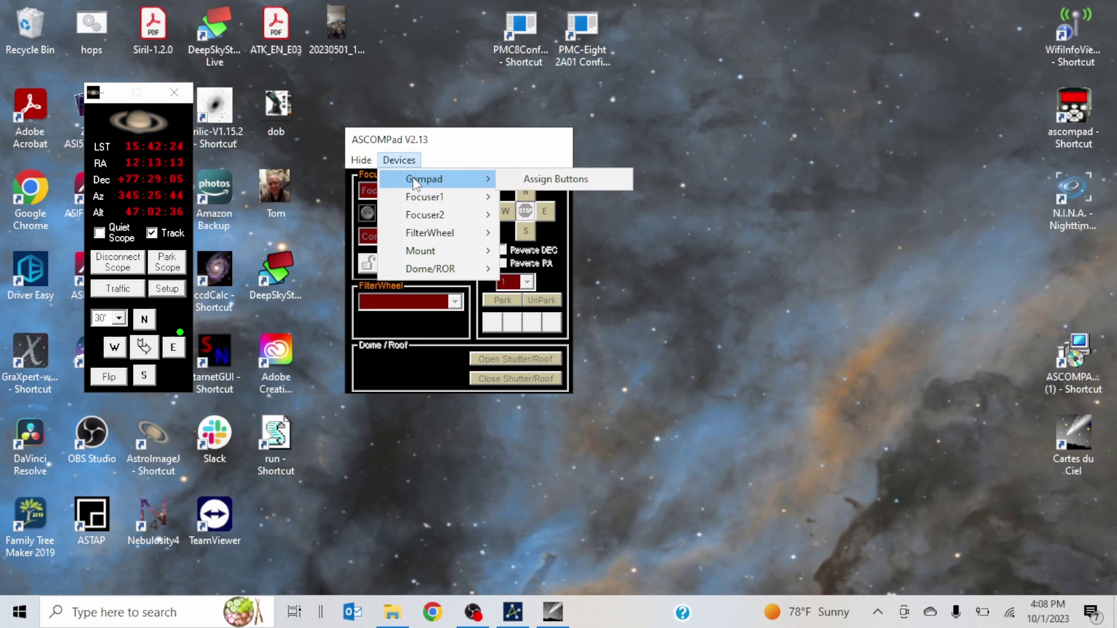
{"action": "left_click", "coordinate": [536, 185]}
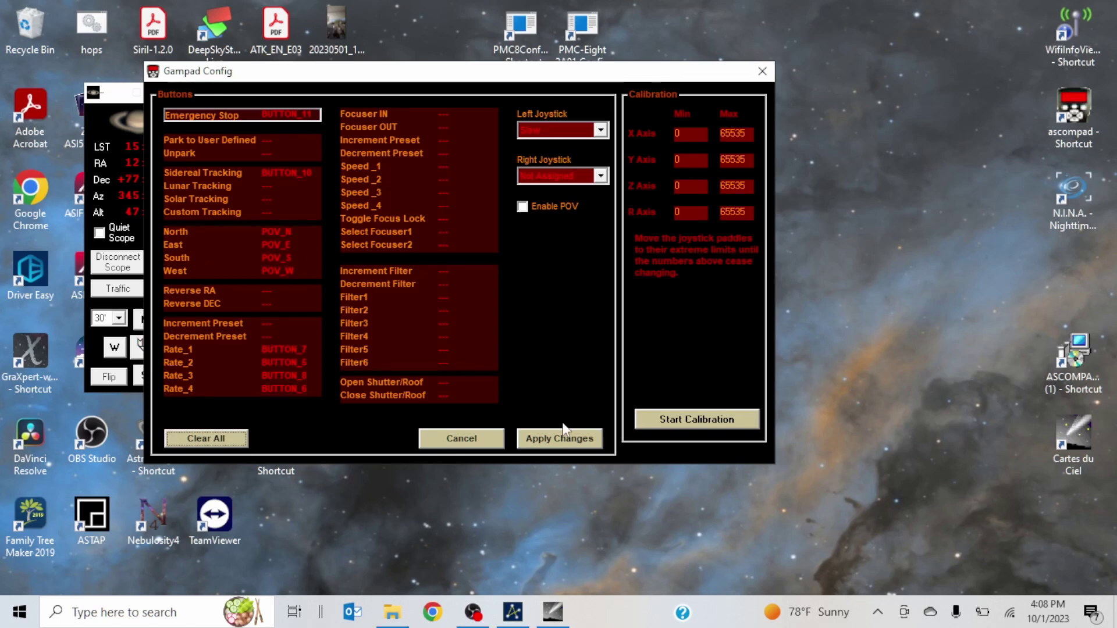
{"action": "left_click", "coordinate": [562, 440]}
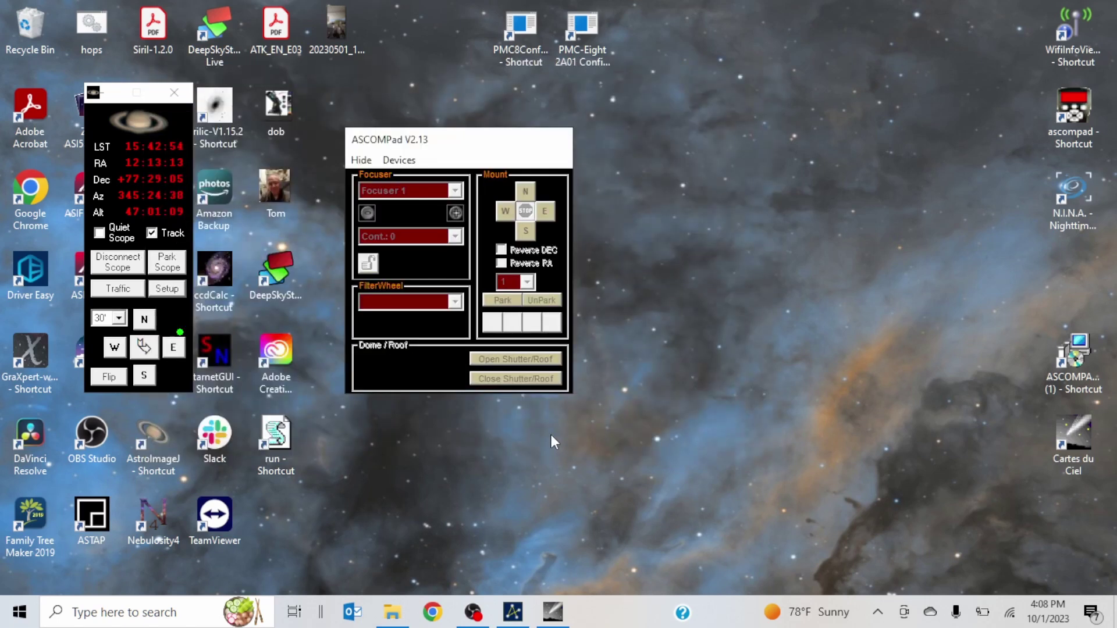
- Switch ASCOMPad's mount driver to POTH Hub in Mount Setup and apply the change
{"action": "left_click", "coordinate": [405, 163]}
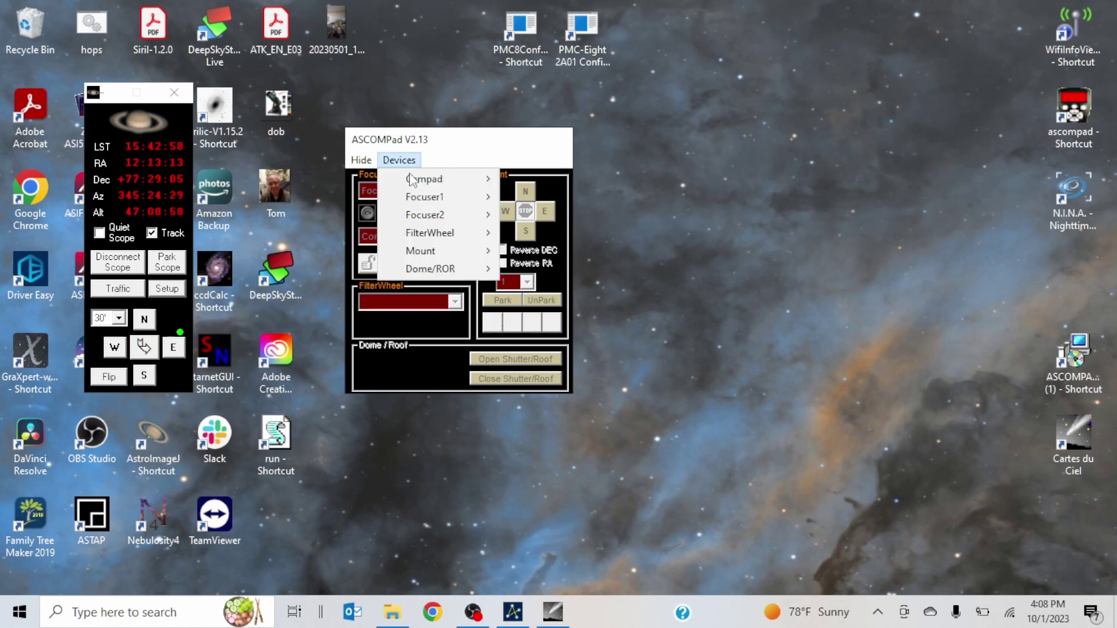
{"action": "mouse_move", "coordinate": [463, 252]}
{"action": "left_click", "coordinate": [524, 250]}
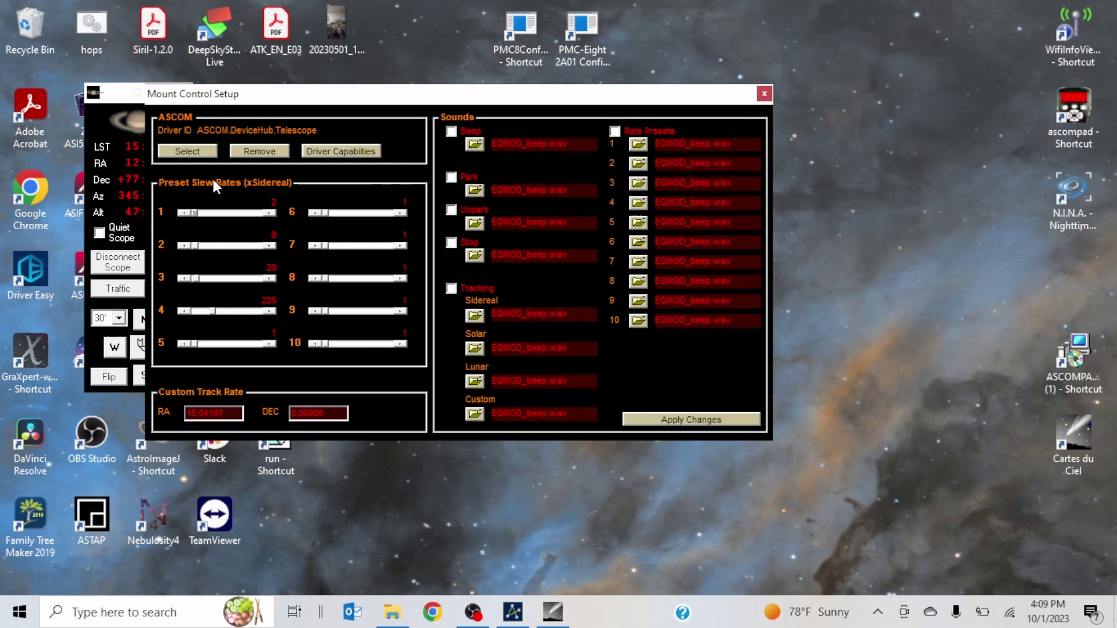
{"action": "left_click", "coordinate": [201, 153]}
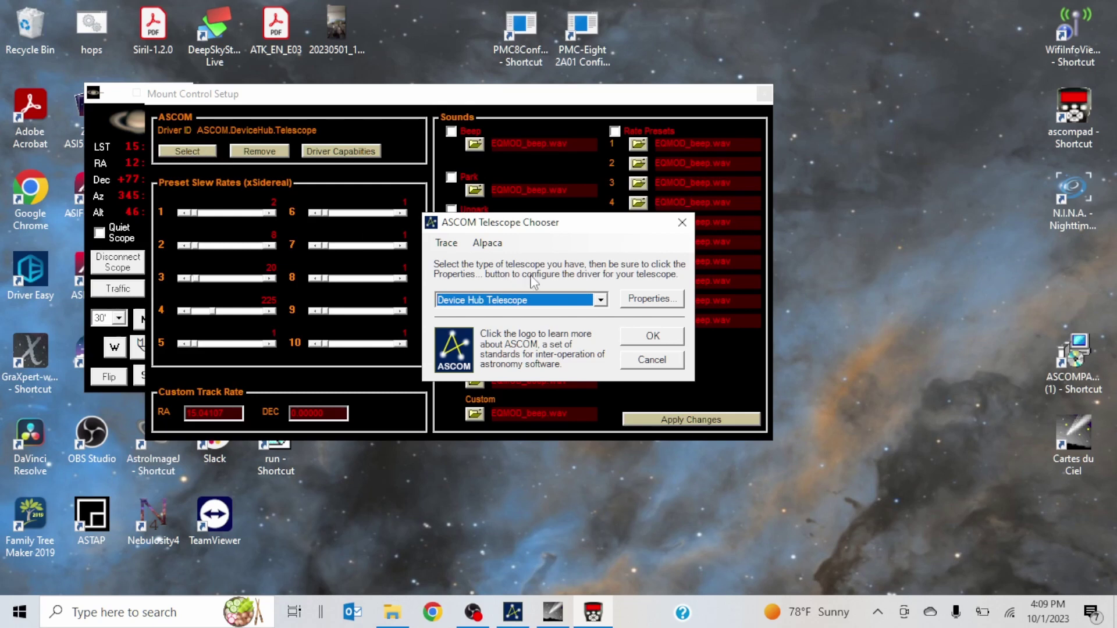
{"action": "left_click", "coordinate": [599, 300]}
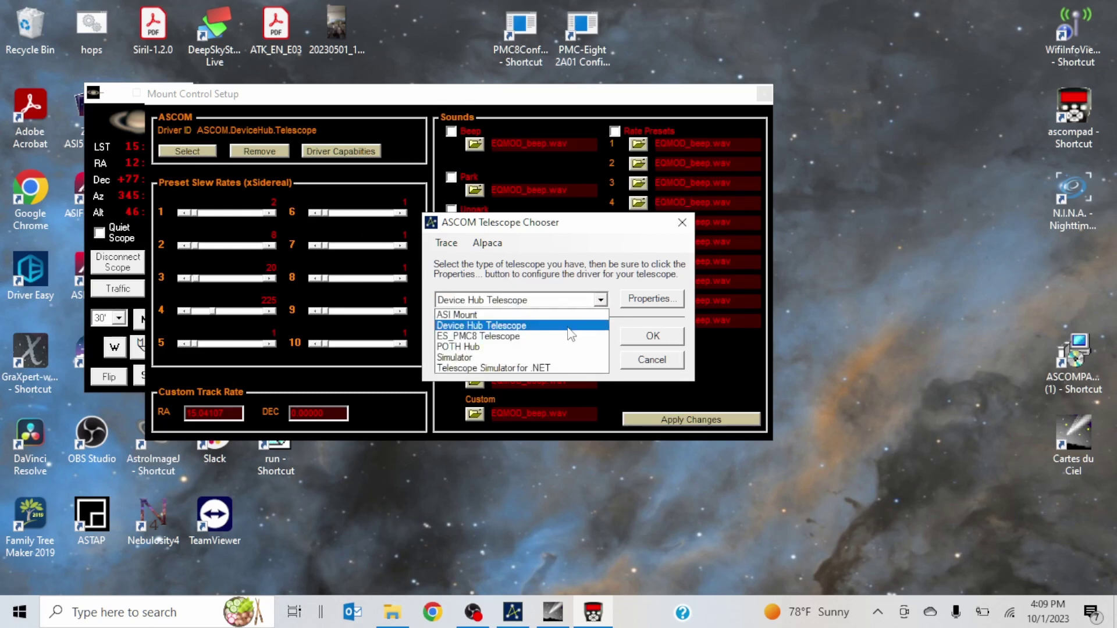
{"action": "left_click", "coordinate": [562, 348]}
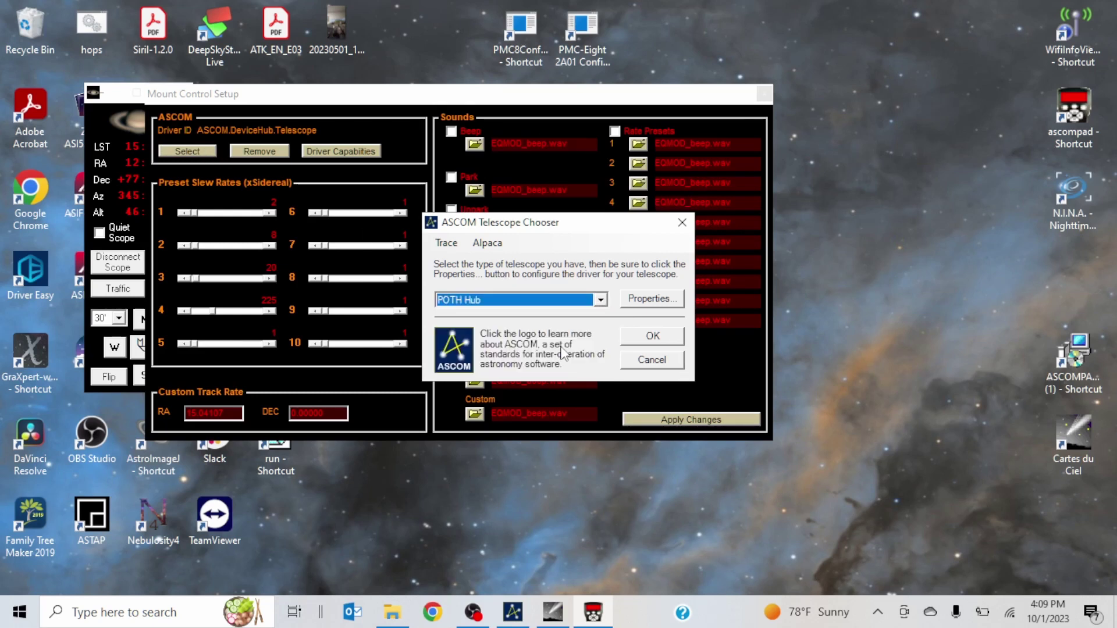
{"action": "left_click", "coordinate": [646, 338]}
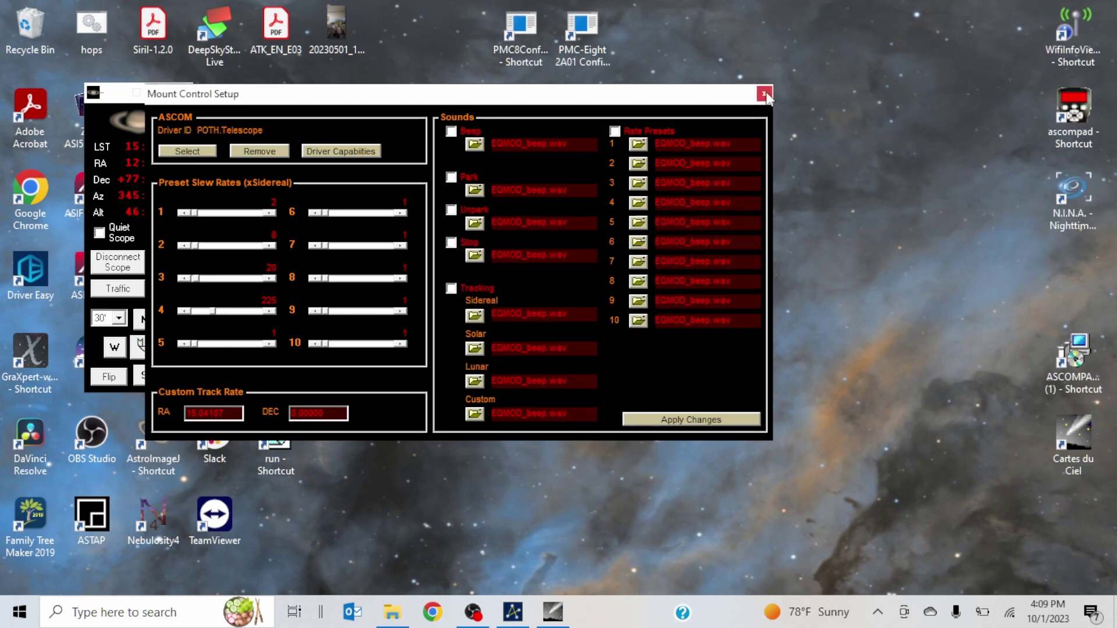
{"action": "left_click", "coordinate": [715, 420]}
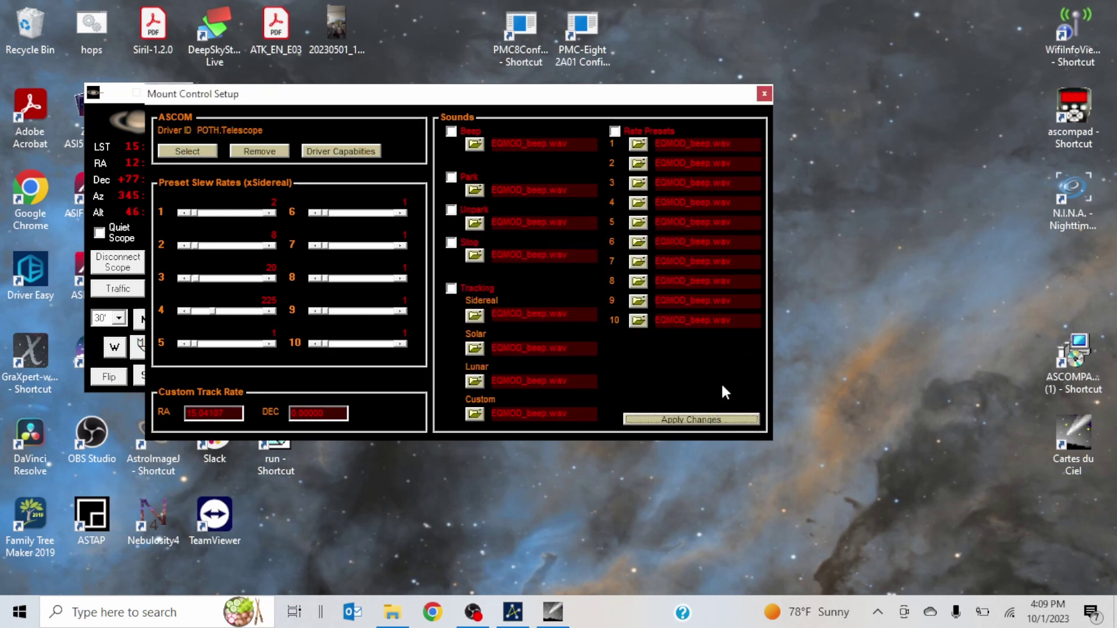
{"action": "left_click", "coordinate": [764, 94]}
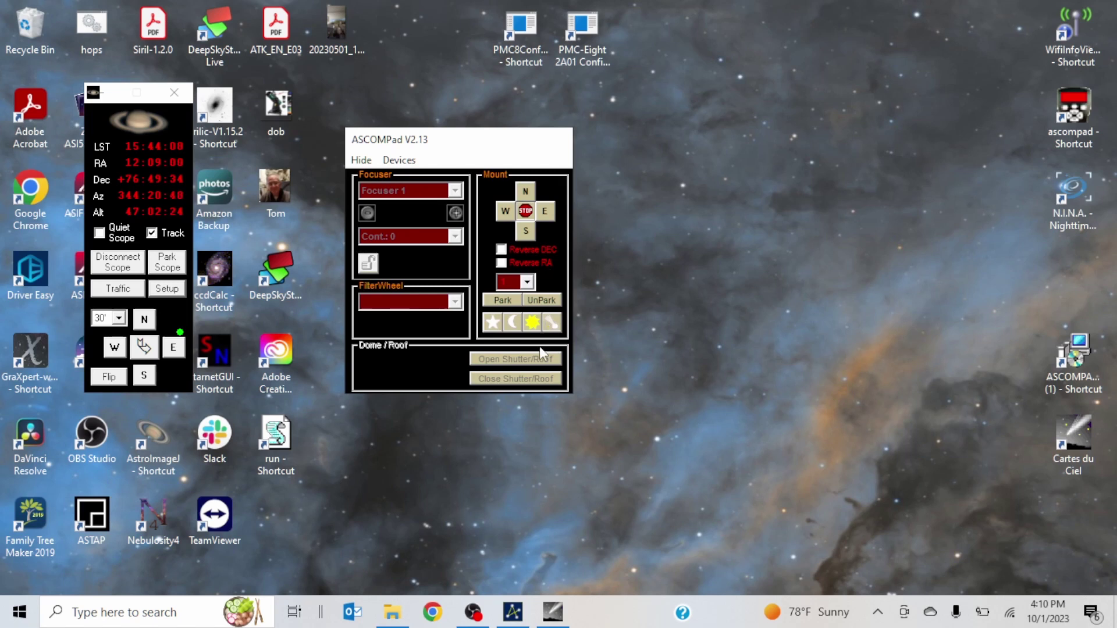
- Exit ASCOMPad from its tray icon and restore the Cartes du Ciel chart
{"action": "left_click", "coordinate": [552, 612]}
{"action": "left_click", "coordinate": [878, 612]}
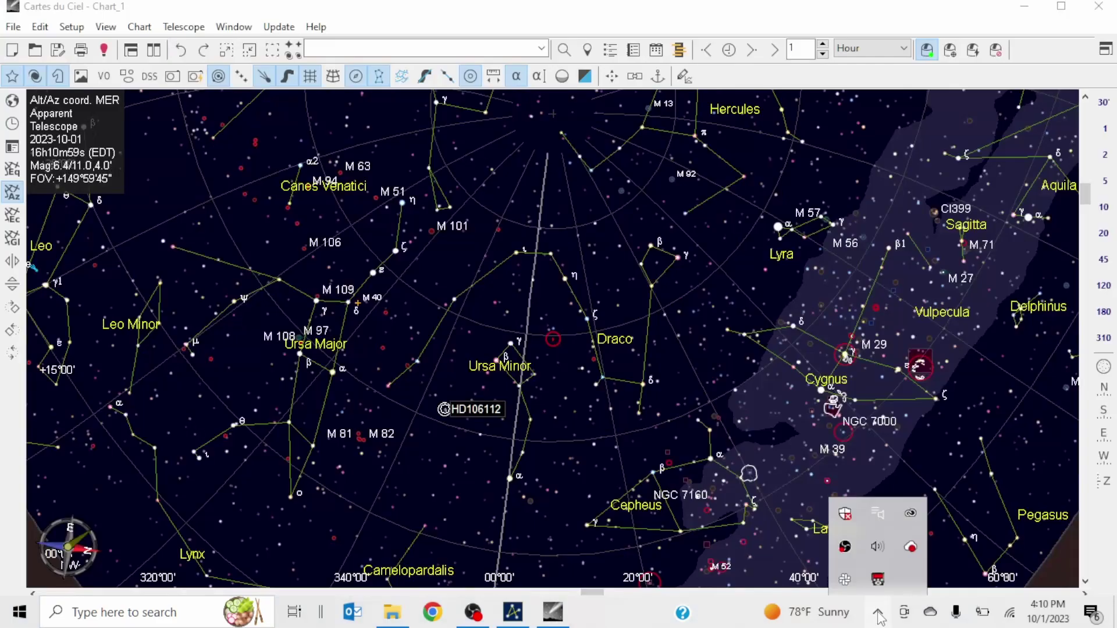
{"action": "right_click", "coordinate": [879, 579]}
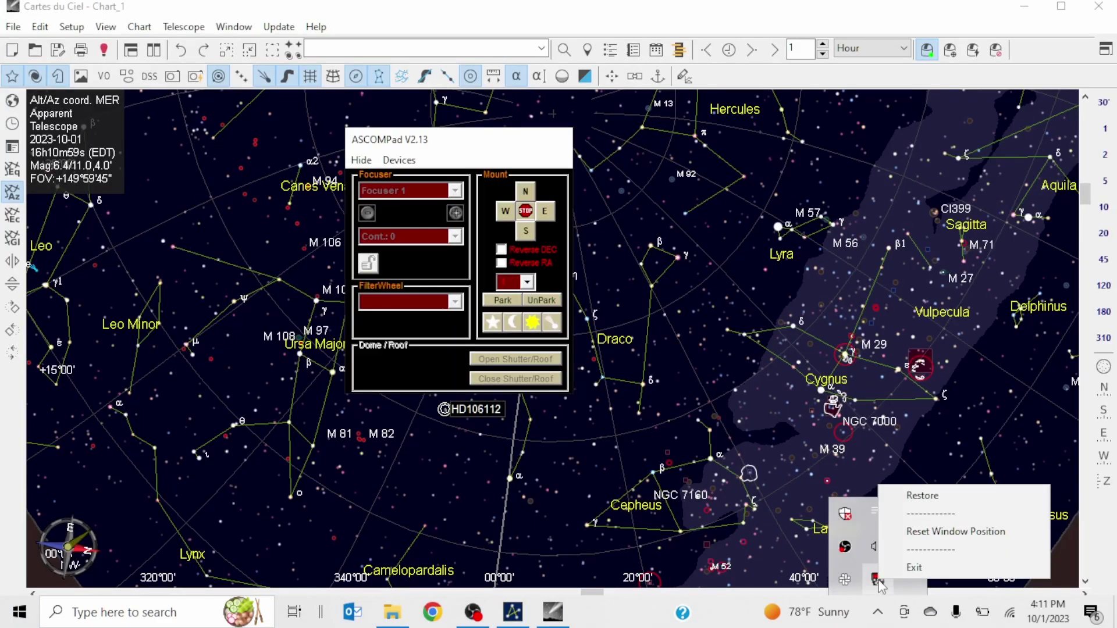
{"action": "left_click", "coordinate": [907, 569]}
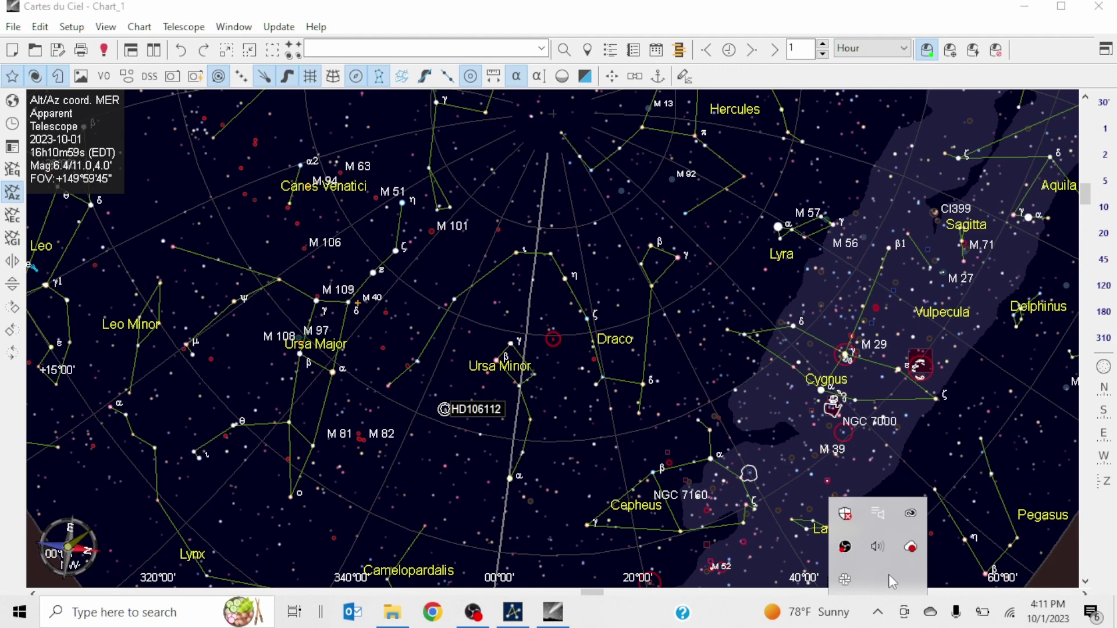
{"action": "left_click", "coordinate": [554, 610]}
{"action": "left_click", "coordinate": [554, 611]}
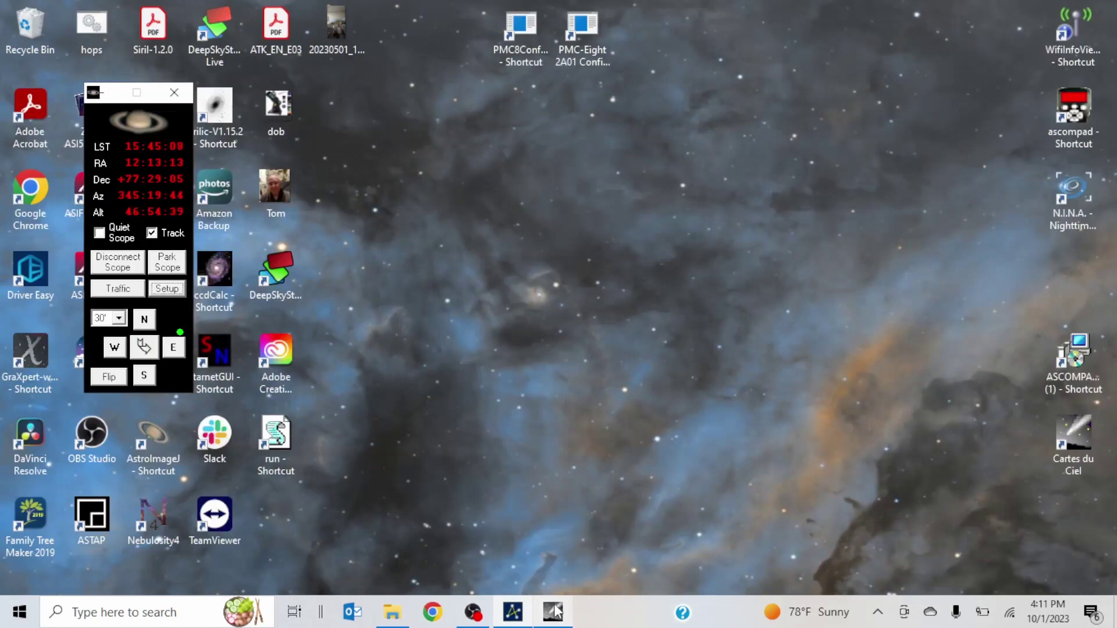
{"action": "left_click", "coordinate": [555, 611]}
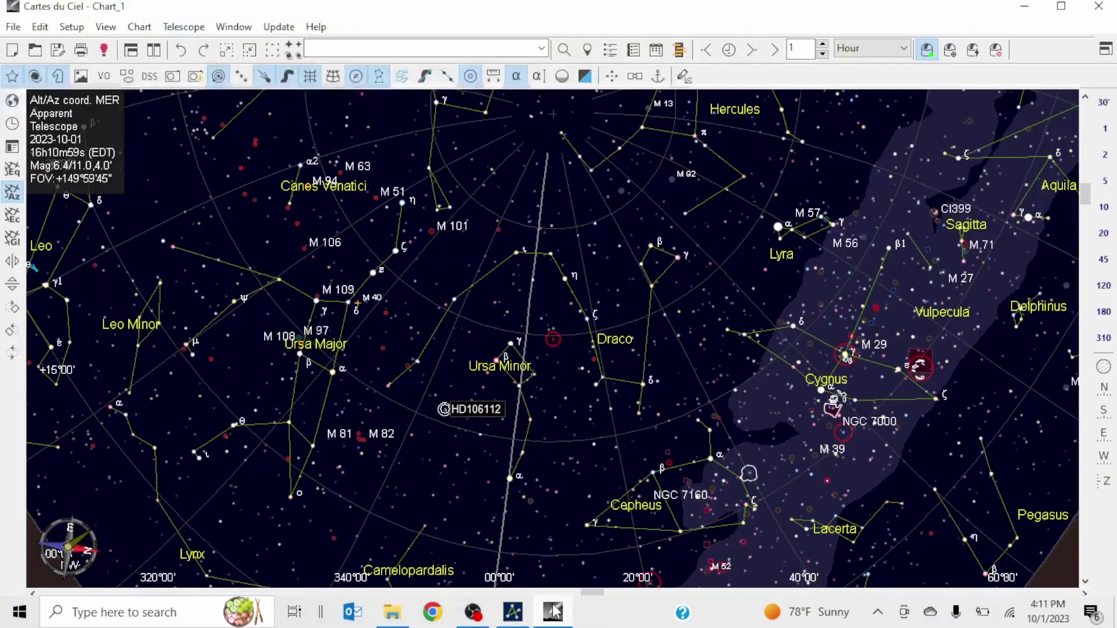
- Reopen the telescope connection settings, park the mount, and disconnect from POTH.Telescope
{"action": "left_click", "coordinate": [183, 27]}
{"action": "left_click", "coordinate": [195, 68]}
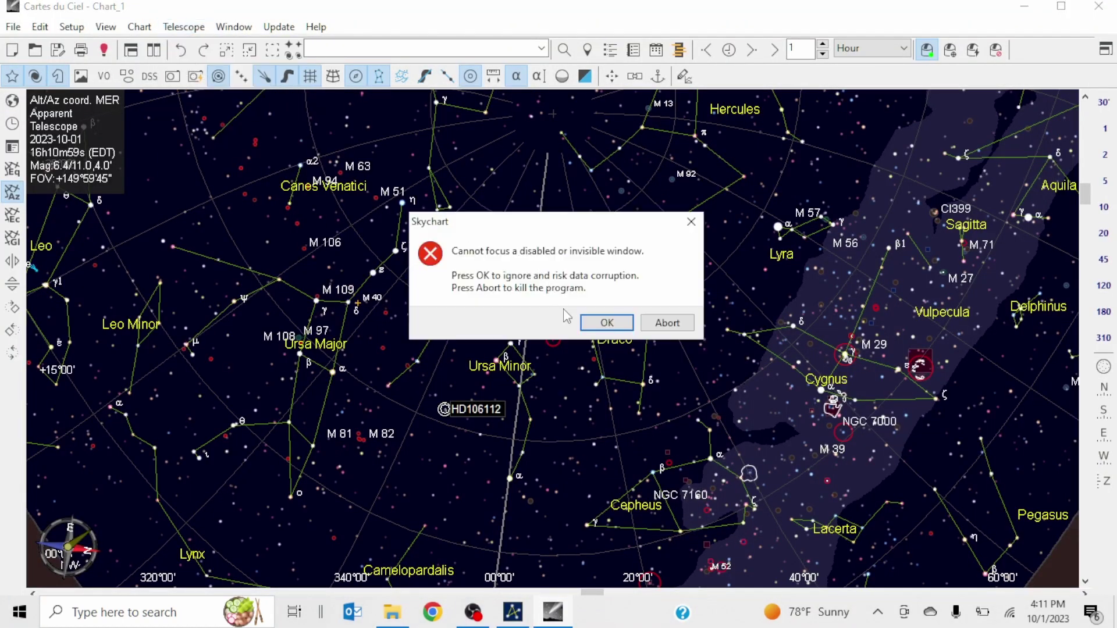
{"action": "left_click", "coordinate": [588, 321]}
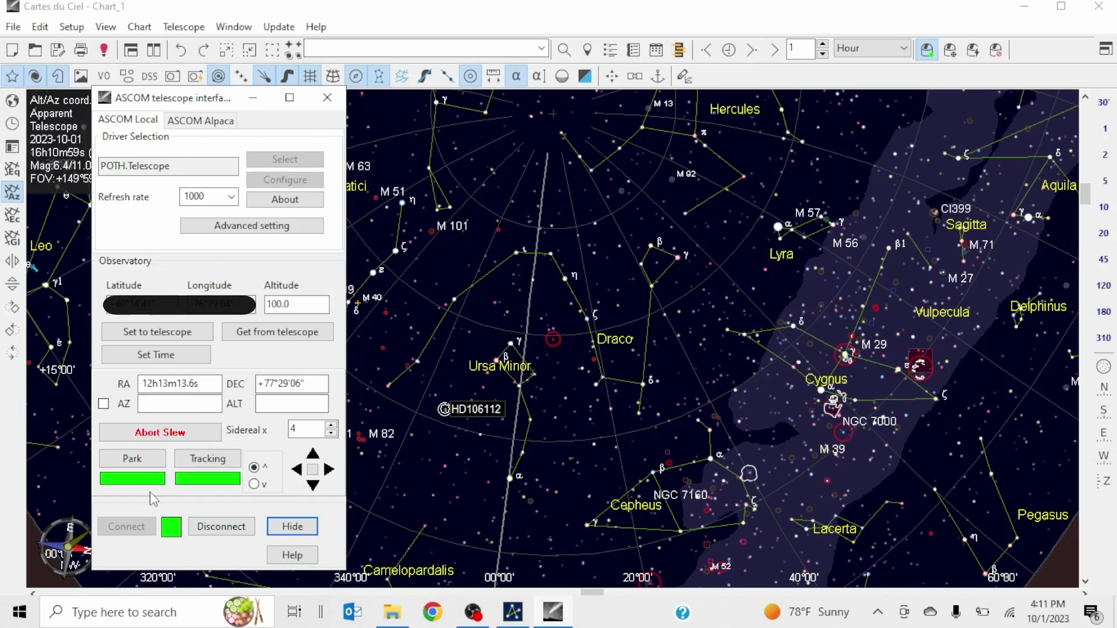
{"action": "left_click", "coordinate": [137, 464]}
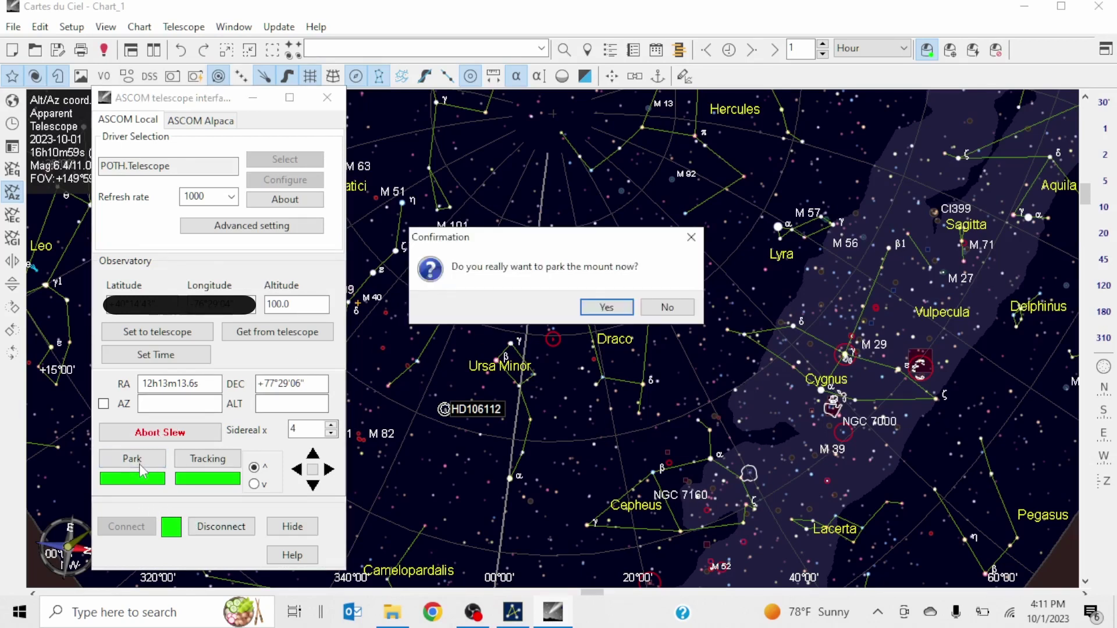
{"action": "left_click", "coordinate": [604, 308]}
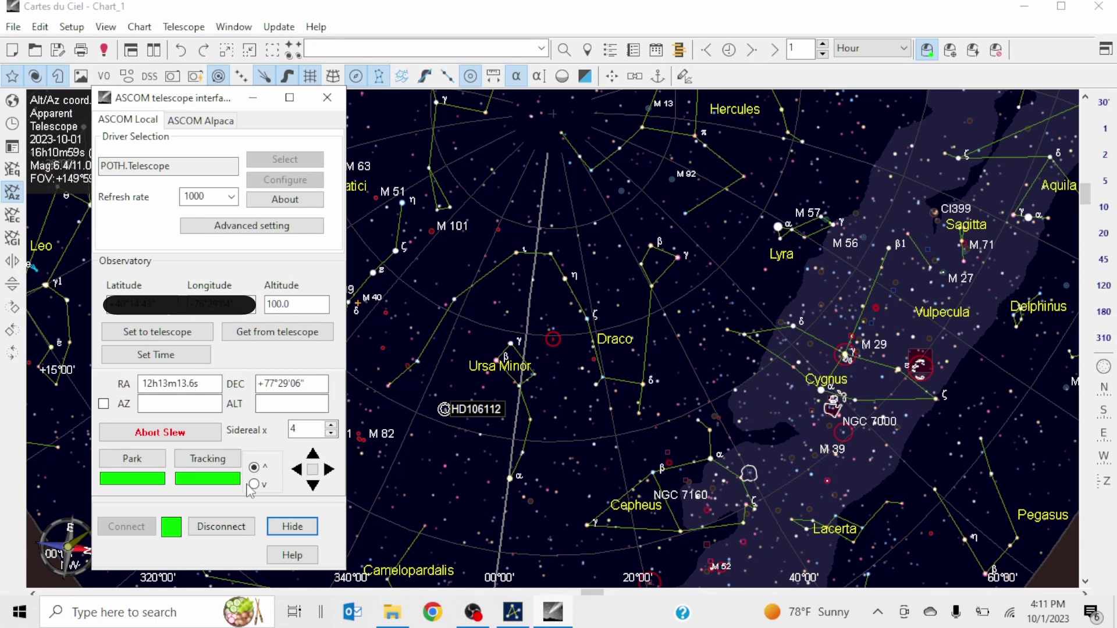
{"action": "left_click", "coordinate": [218, 530]}
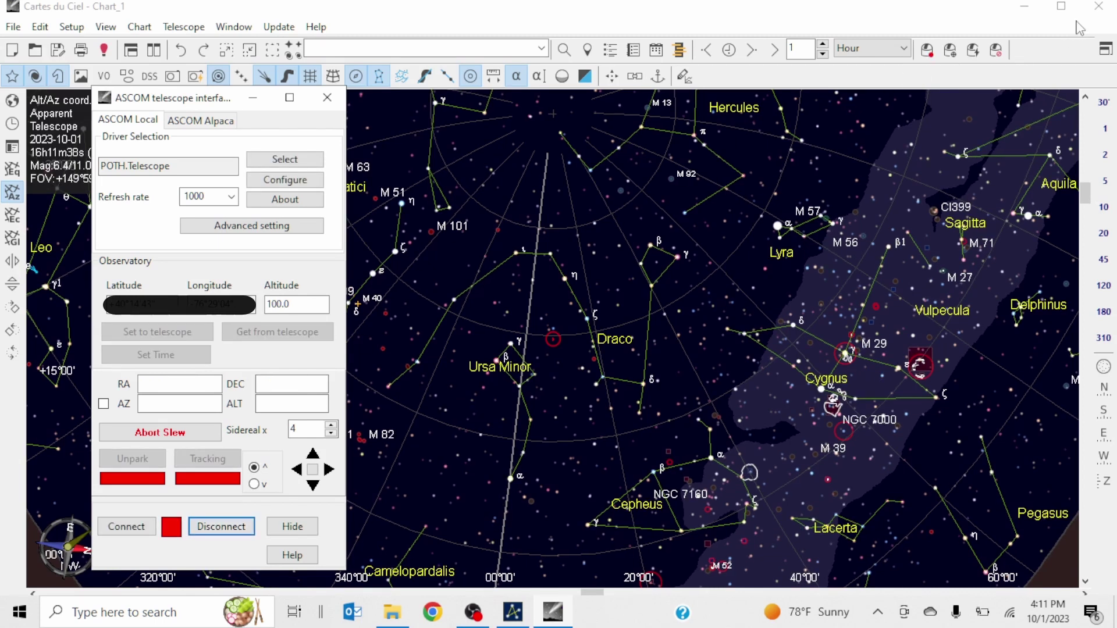
- Close Cartes du Ciel, disconnect the scope from the POTH hub, and close POTH
{"action": "left_click", "coordinate": [1094, 11]}
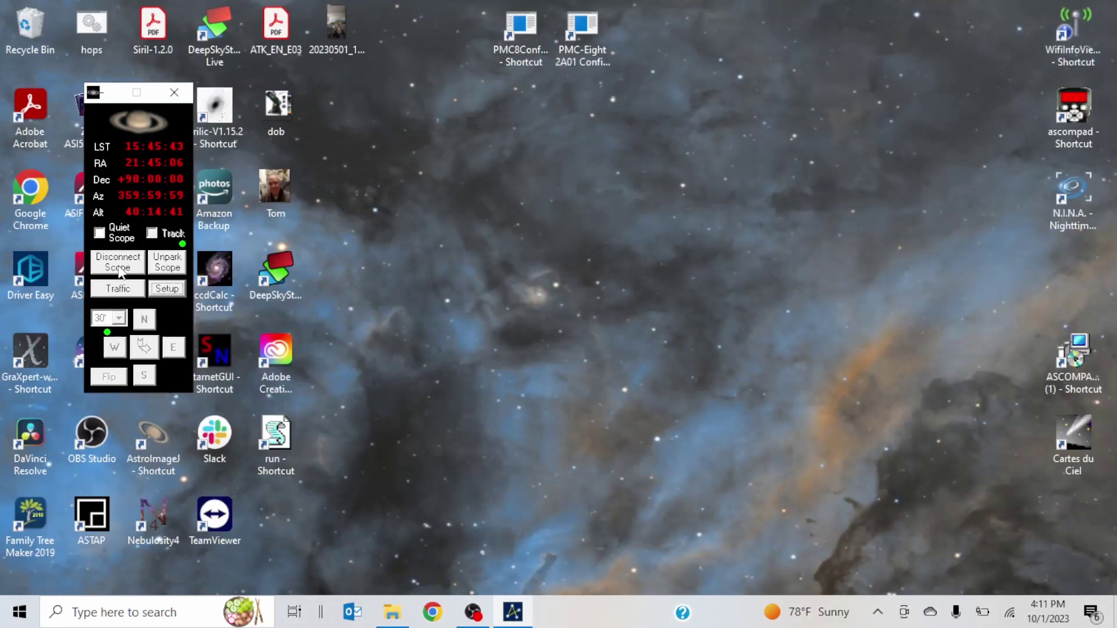
{"action": "left_click", "coordinate": [133, 269]}
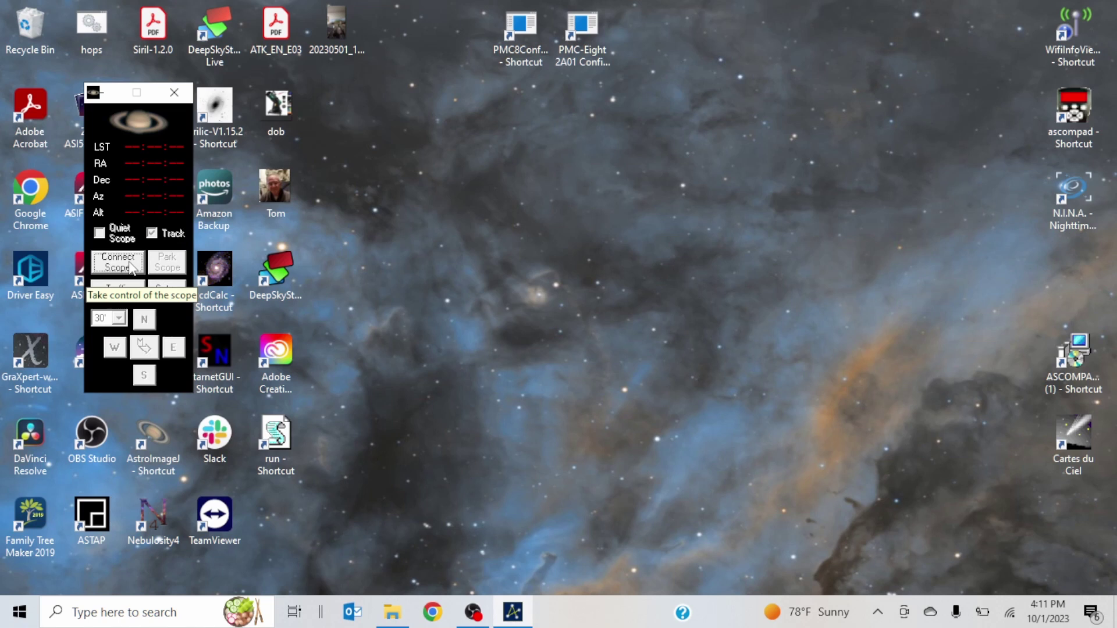
{"action": "left_click", "coordinate": [174, 92]}
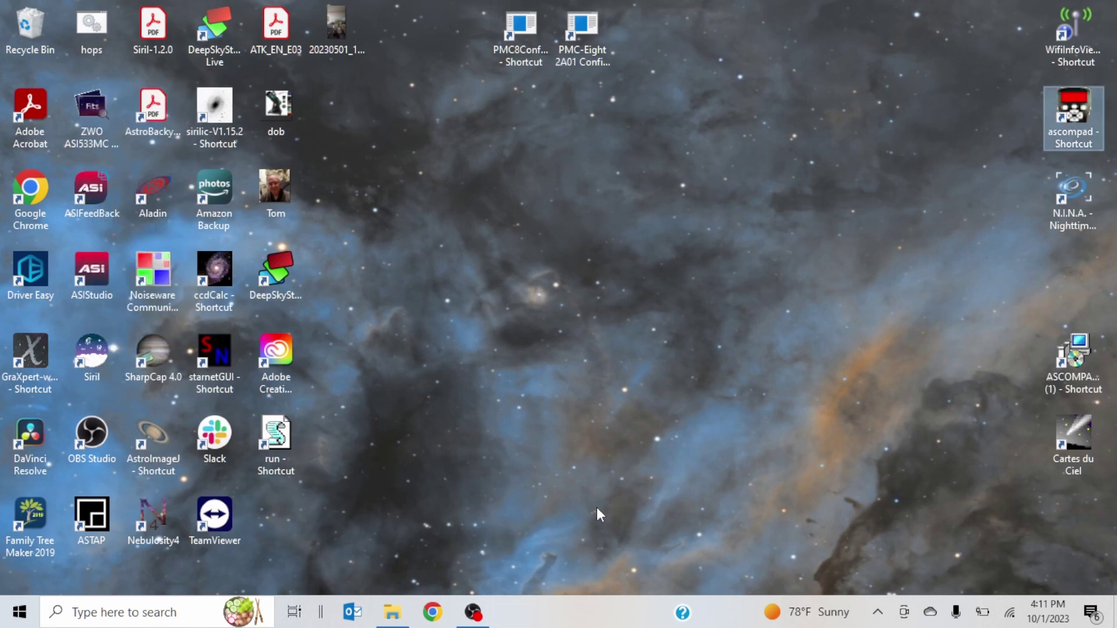